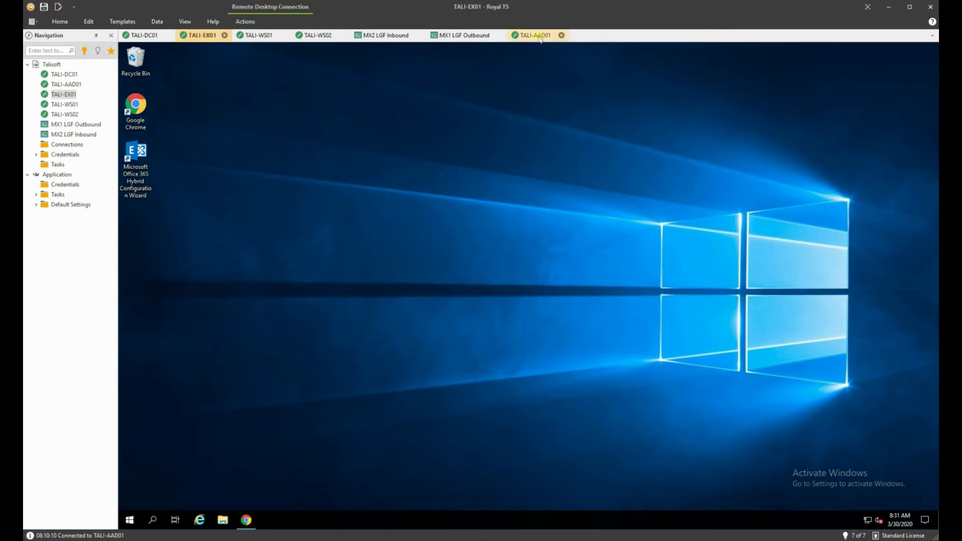
- Launch the Hybrid Configuration Wizard icon, then bring forward Chrome's Exchange admin center servers page
{"action": "left_click", "coordinate": [142, 157]}
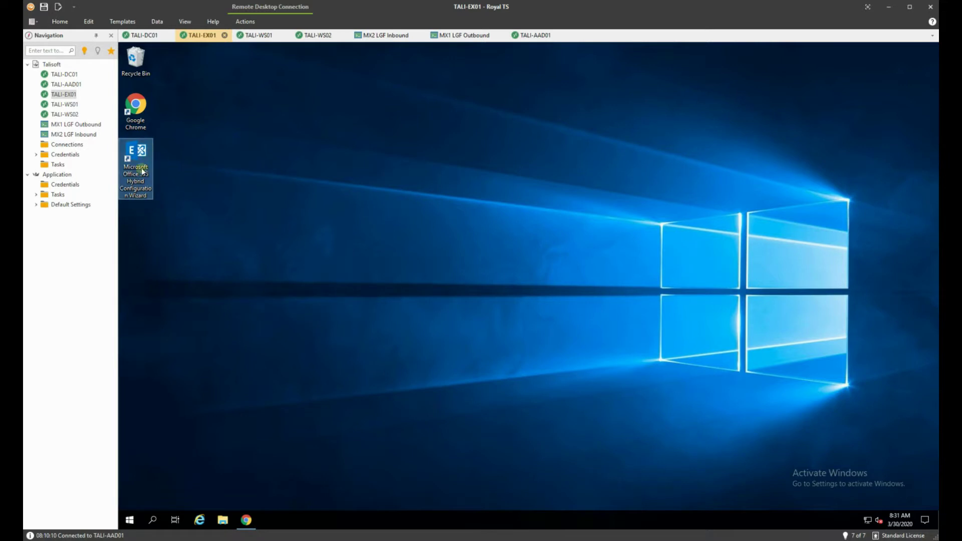
{"action": "double_click", "coordinate": [145, 153]}
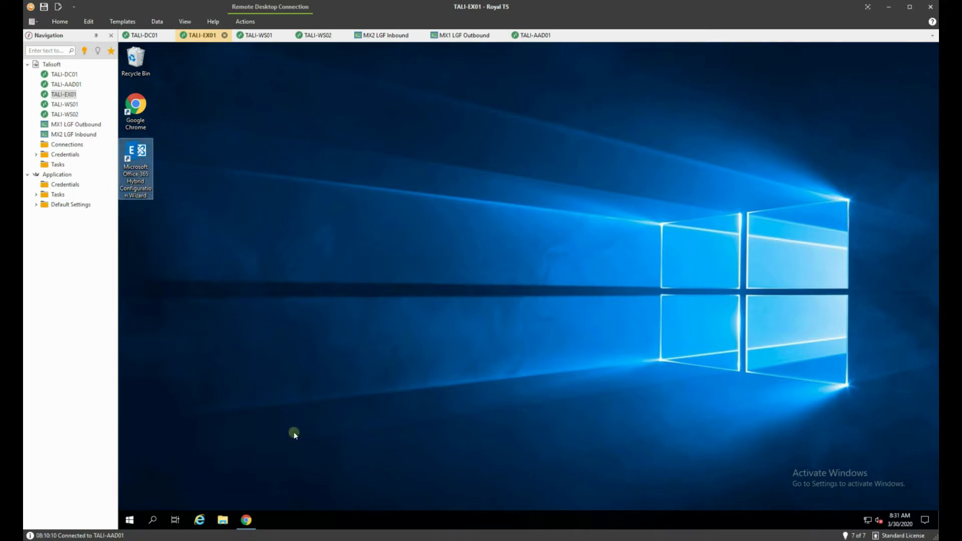
{"action": "left_click", "coordinate": [247, 520]}
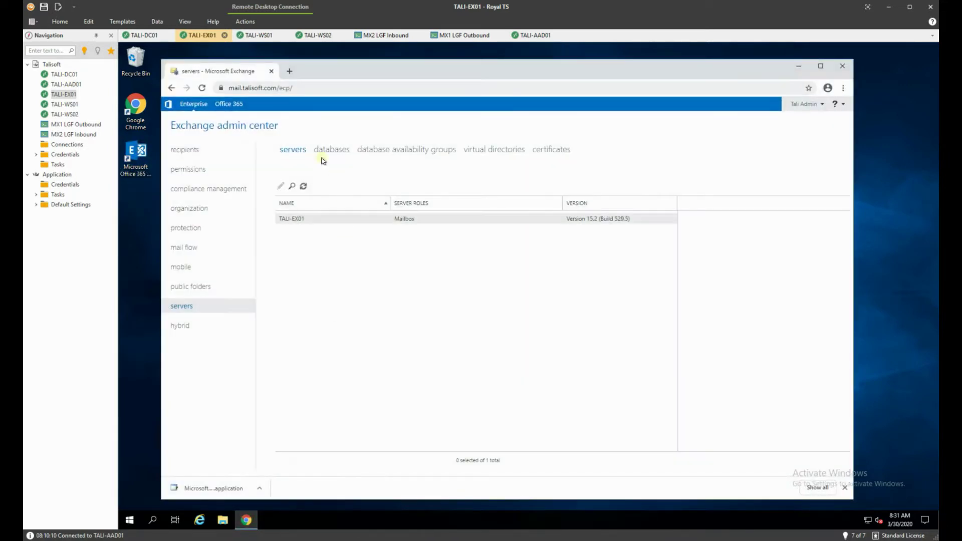
{"action": "left_click", "coordinate": [286, 71]}
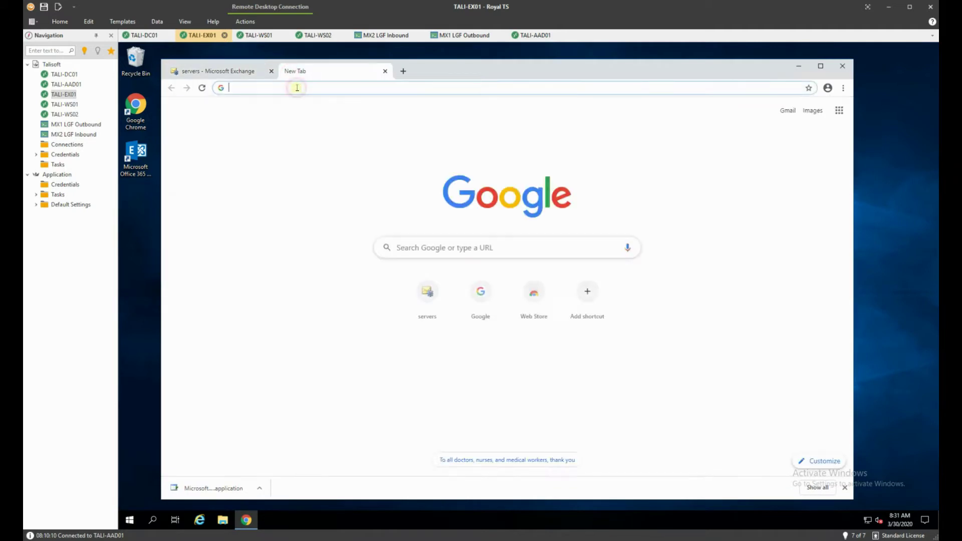
{"action": "type", "text": "https:/"}
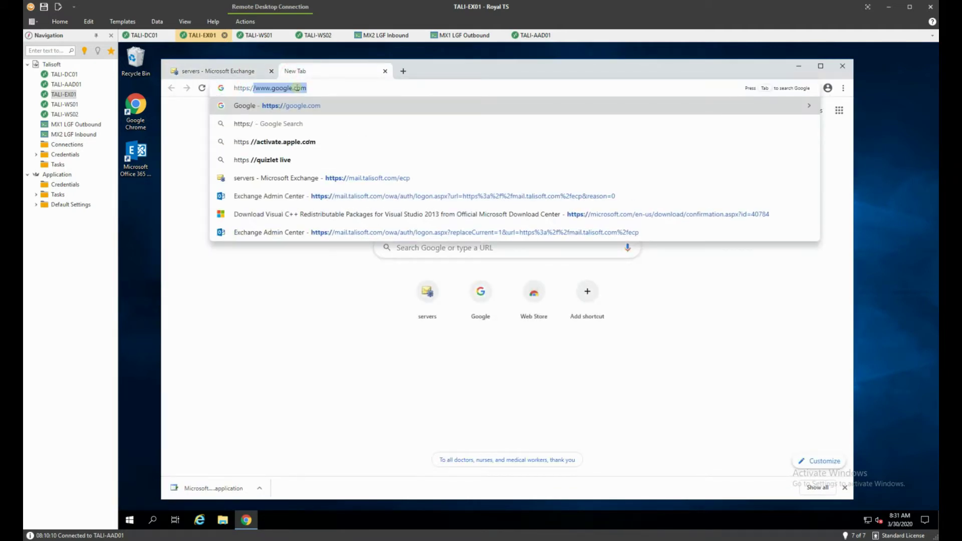
{"action": "type", "text": "/aka.m"}
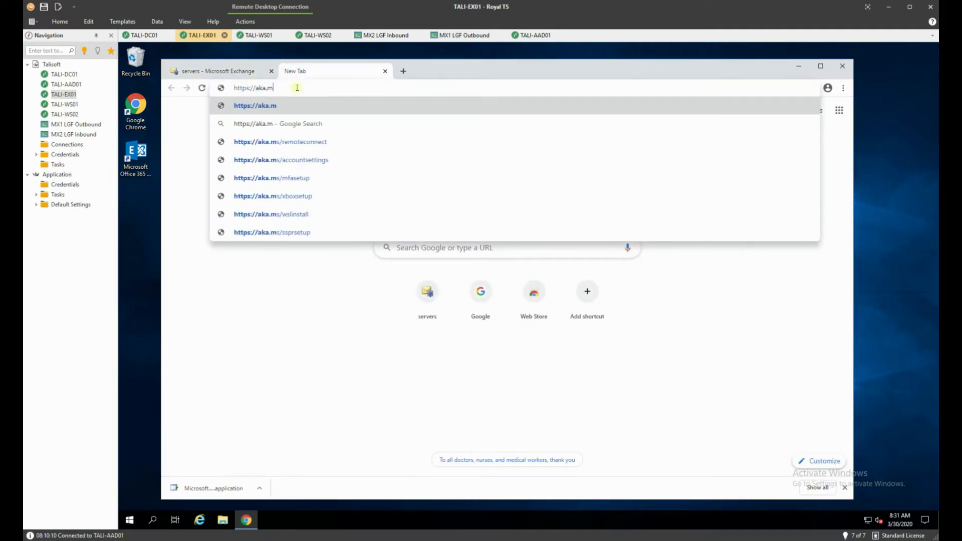
{"action": "type", "text": "s/"}
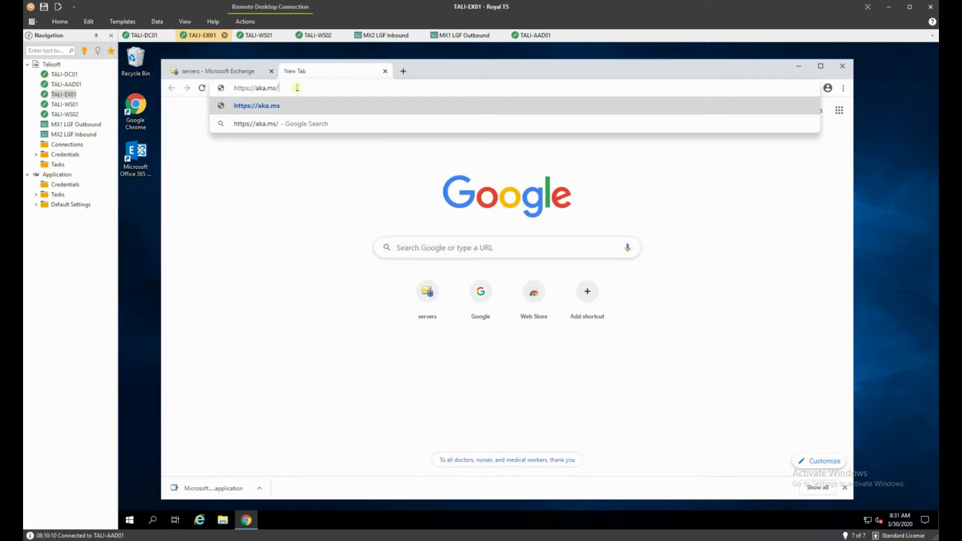
{"action": "type", "text": "taphcw"}
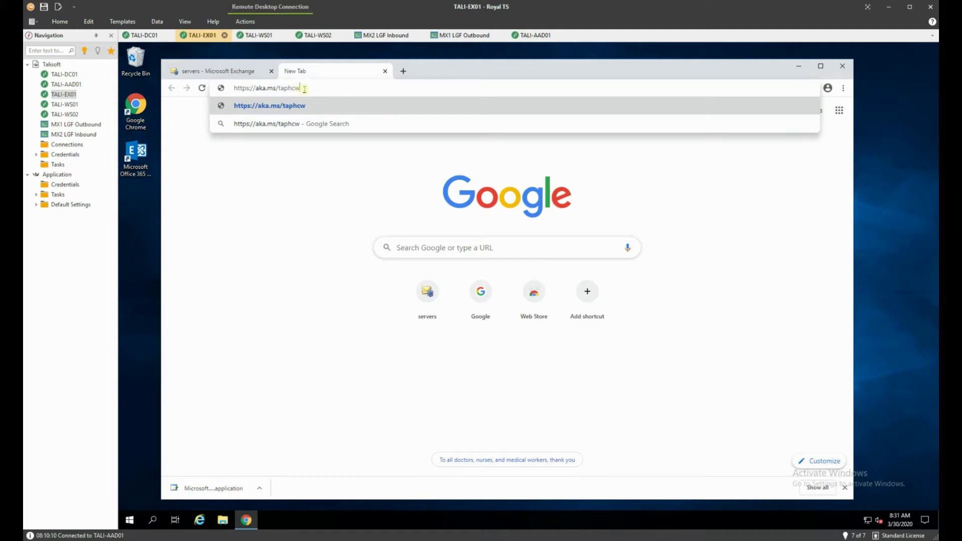
{"action": "key", "text": "Return"}
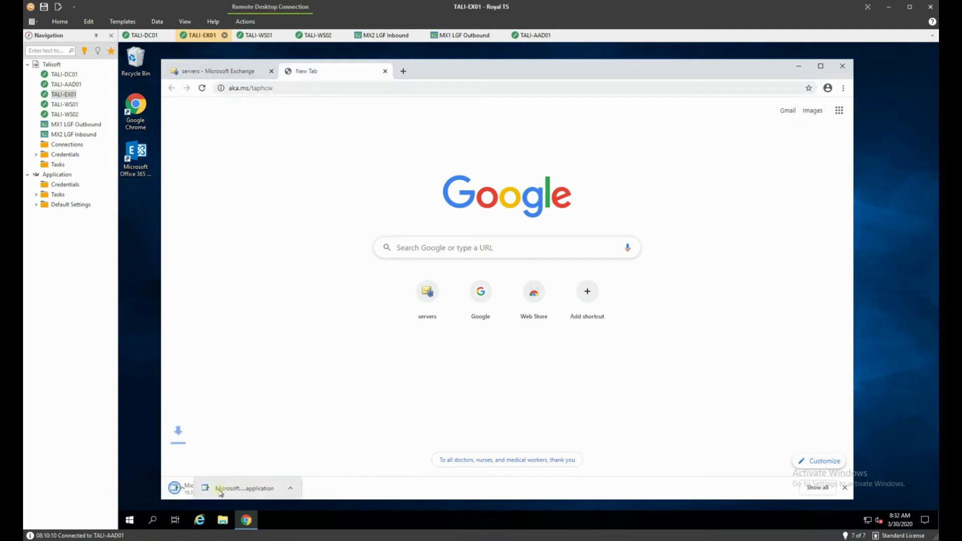
{"action": "left_click", "coordinate": [210, 492]}
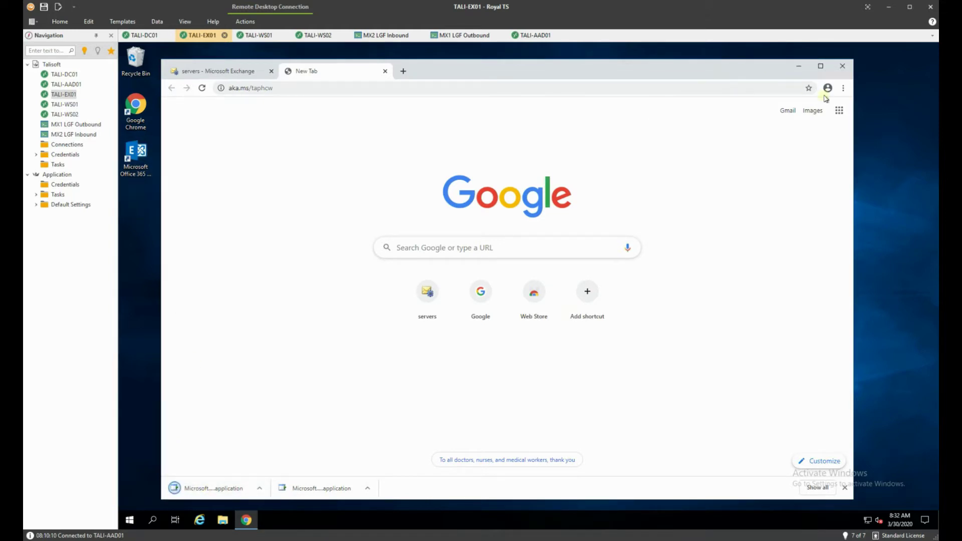
{"action": "left_click", "coordinate": [843, 65]}
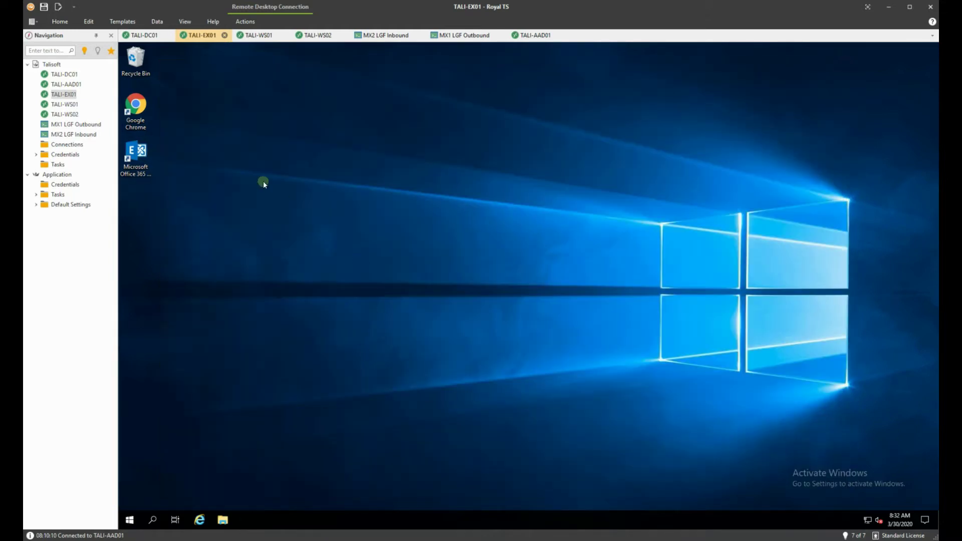
- Launch the wizard, approve the UAC prompt, and accept the detected TALI-EX01 server
{"action": "double_click", "coordinate": [142, 153]}
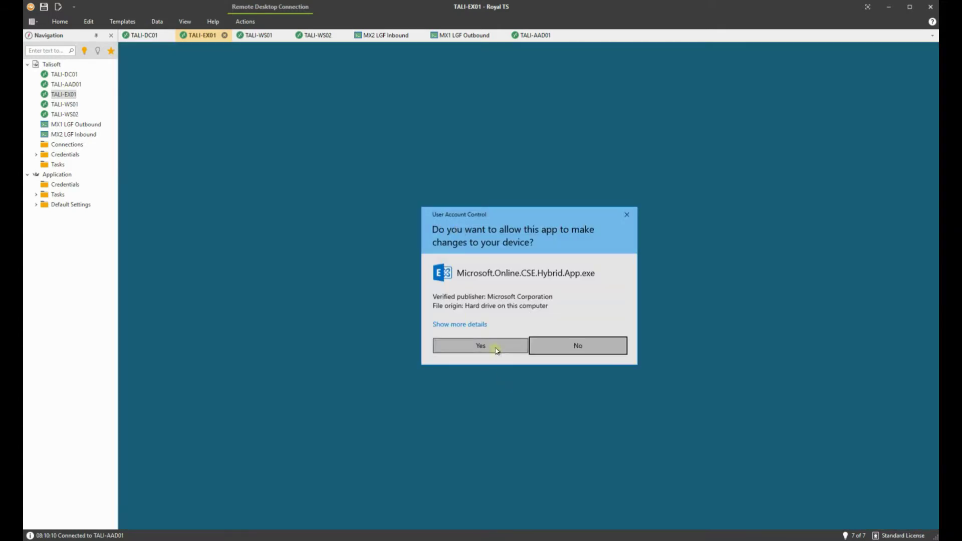
{"action": "left_click", "coordinate": [495, 347]}
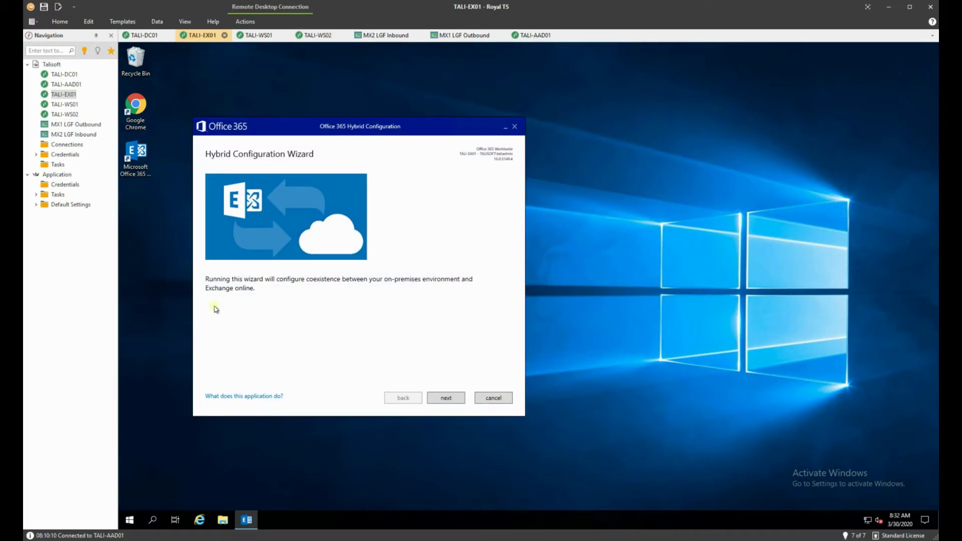
{"action": "left_click", "coordinate": [454, 399]}
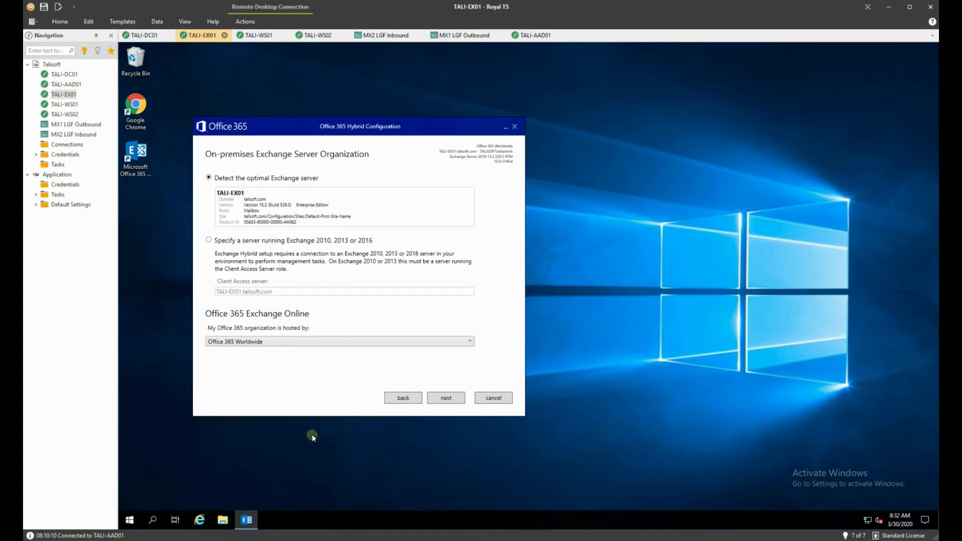
{"action": "left_click", "coordinate": [454, 399]}
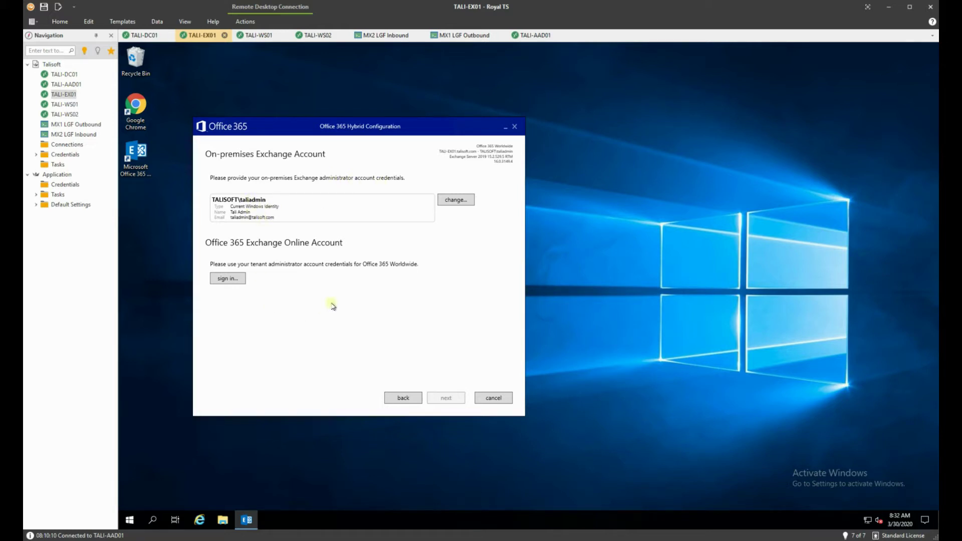
- Sign in with the Office 365 tenant admin e-mail and password, then continue
{"action": "left_click", "coordinate": [229, 279]}
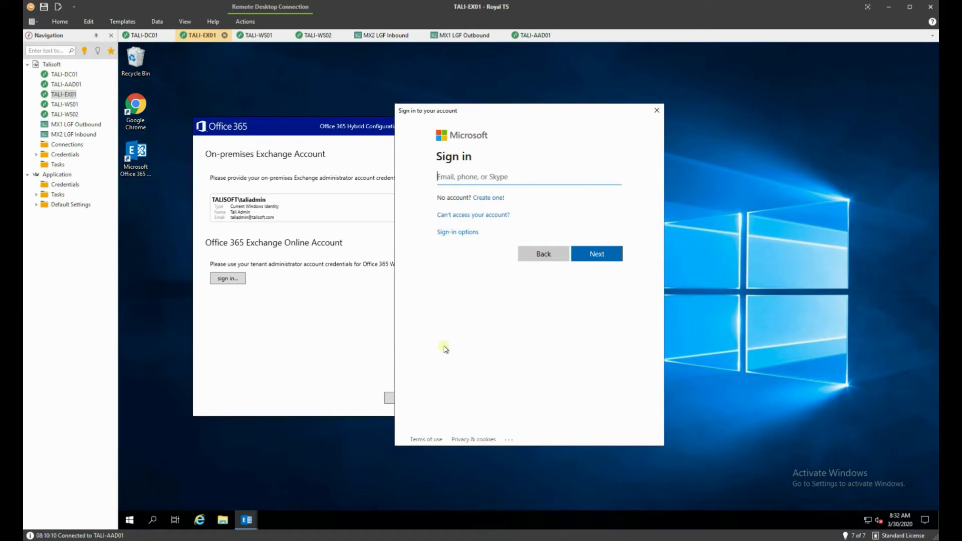
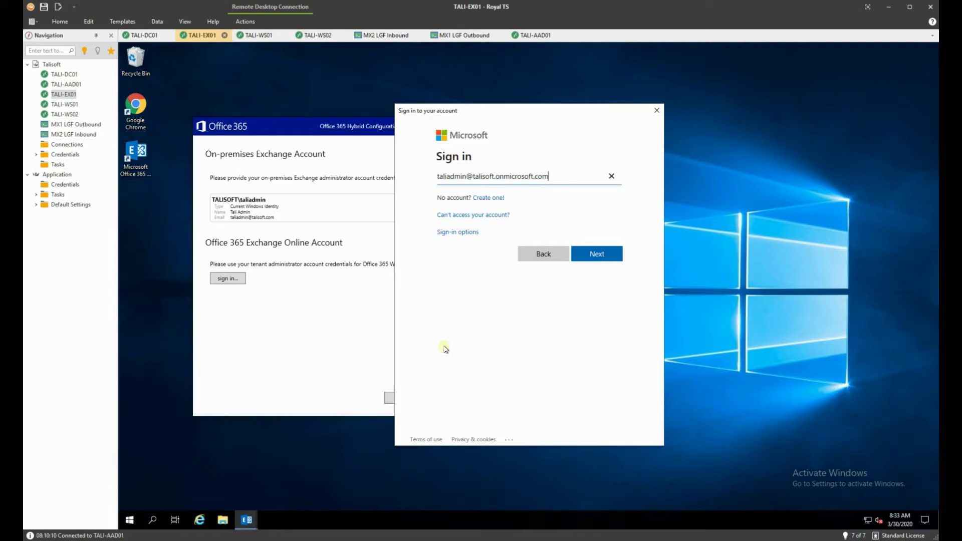
{"action": "key", "text": "Return"}
{"action": "type", "text": "*"}
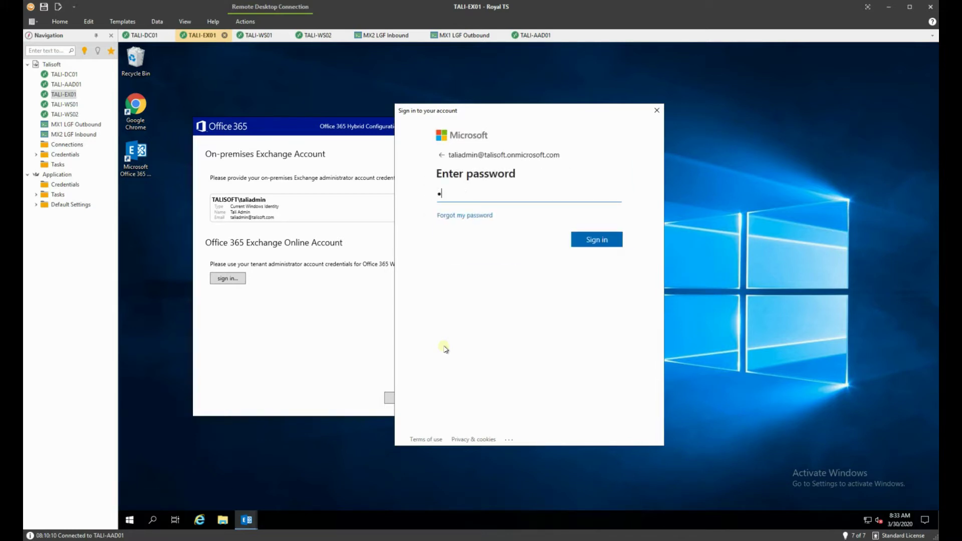
{"action": "type", "text": "*"}
{"action": "key", "text": "BackSpace"}
{"action": "key", "text": "BackSpace"}
{"action": "type", "text": "********"}
{"action": "key", "text": "Return"}
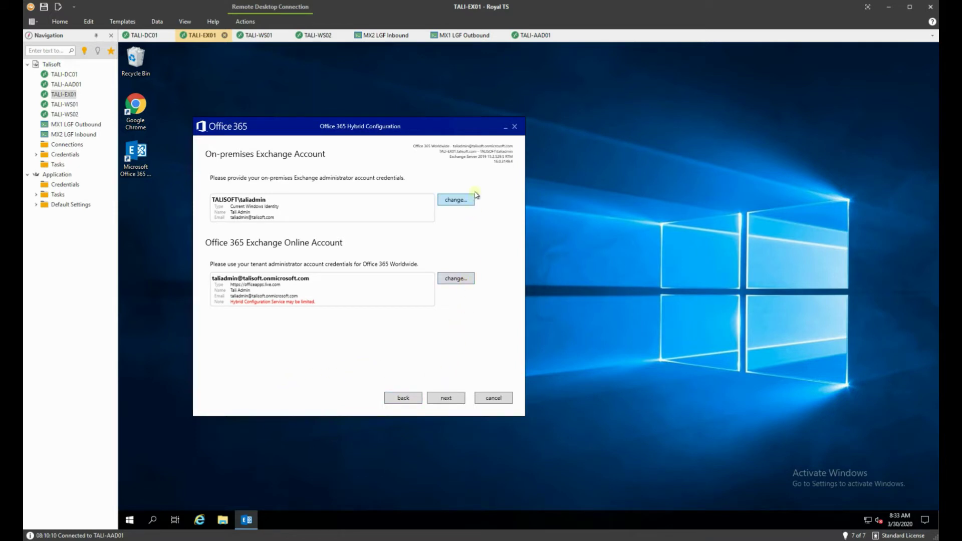
{"action": "left_click", "coordinate": [447, 398]}
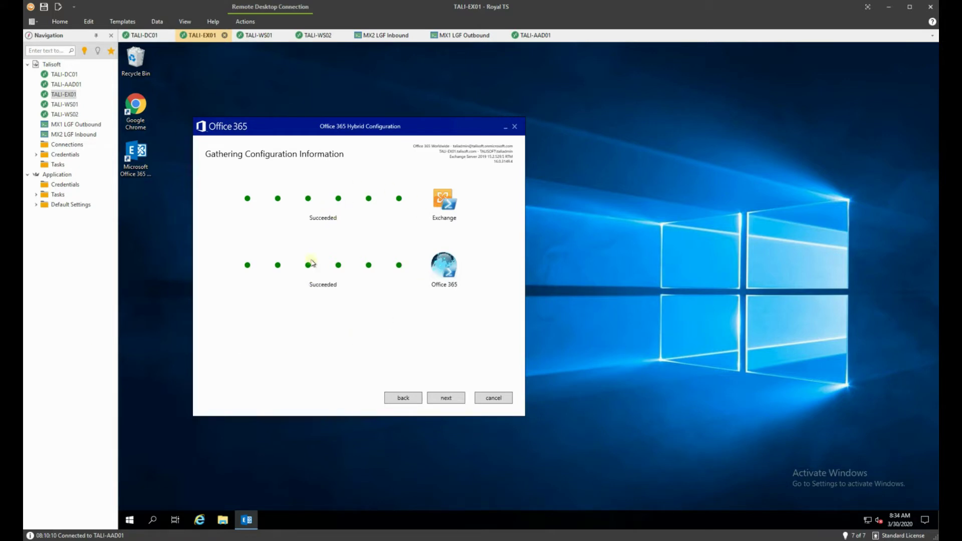
- Continue past the successful Exchange and Office 365 checks to Hybrid Features
{"action": "left_click", "coordinate": [449, 401]}
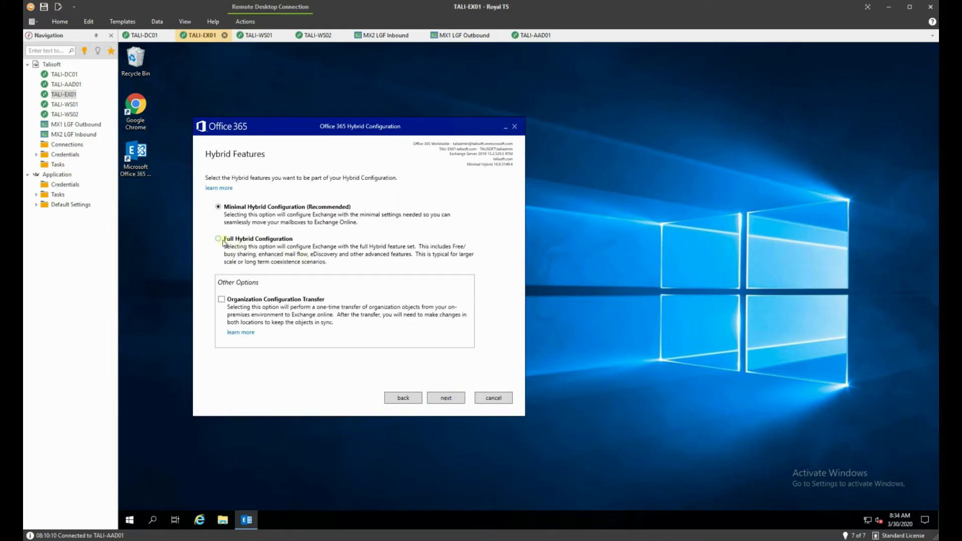
- Select Full Hybrid Configuration plus Organization Configuration Transfer and continue
{"action": "left_click", "coordinate": [219, 239]}
{"action": "left_click", "coordinate": [223, 301]}
{"action": "left_click", "coordinate": [446, 398]}
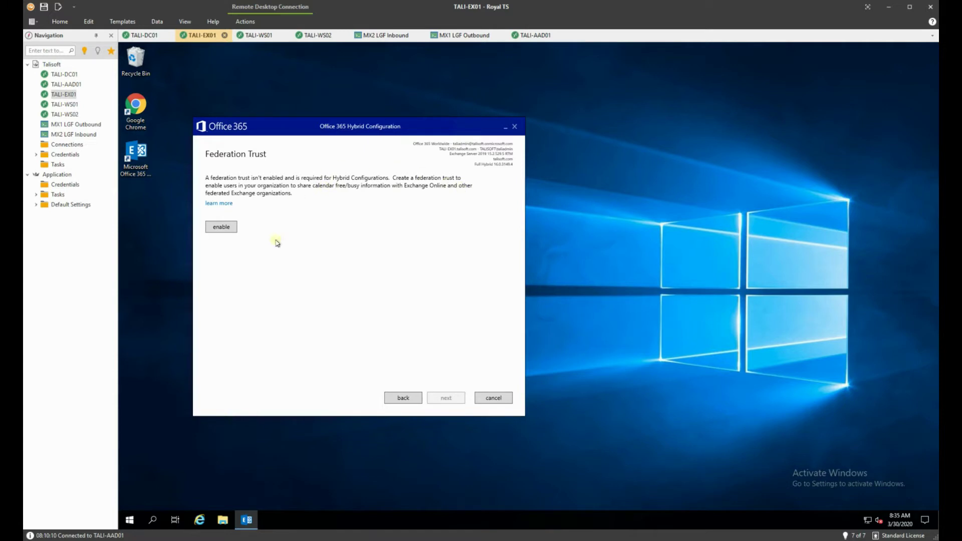
- Enable the federation trust, then open the Start button's shortcut menu
{"action": "left_click", "coordinate": [224, 226]}
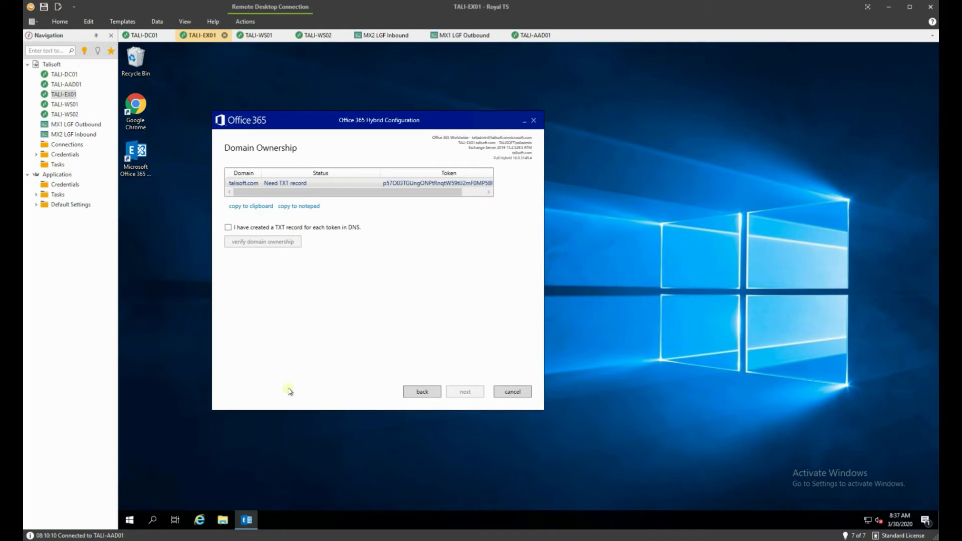
{"action": "right_click", "coordinate": [131, 524]}
- Launch cmd from the Run box and move its window aside
{"action": "left_click", "coordinate": [150, 475]}
{"action": "type", "text": "cmd"}
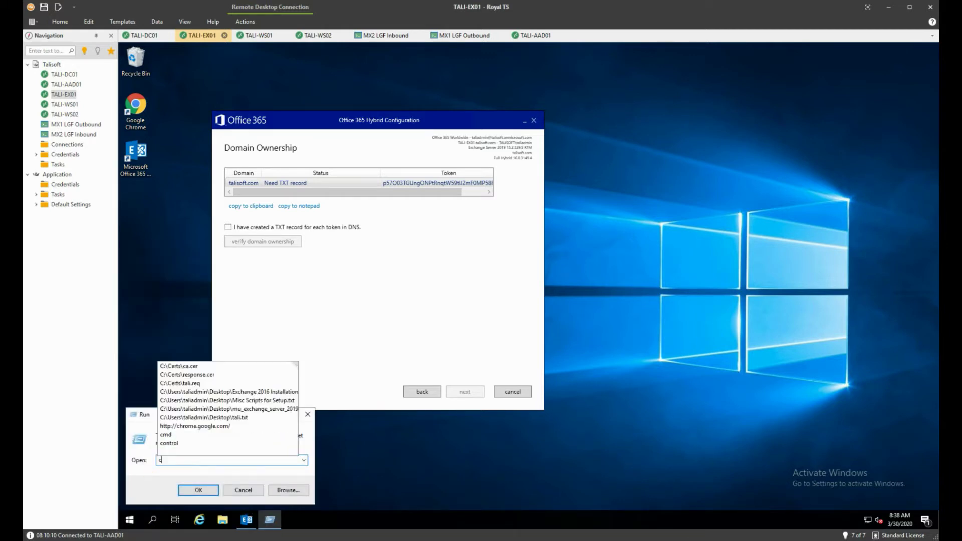
{"action": "key", "text": "Return"}
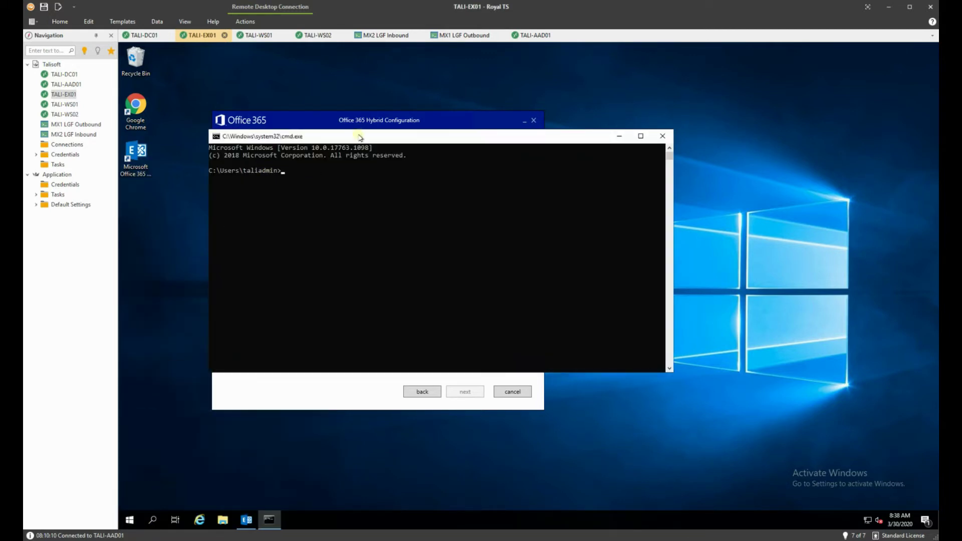
{"action": "left_click_drag", "start_coordinate": [359, 138], "coordinate": [486, 253]}
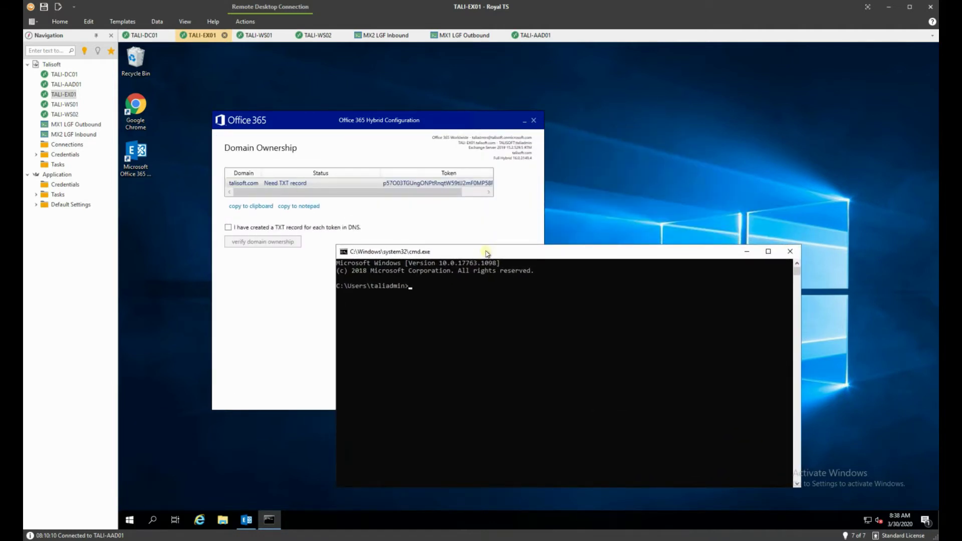
- Query talisoft.com's TXT records with nslookup against server 8.8.8.8
{"action": "type", "text": "nslookup"}
{"action": "key", "text": "Return"}
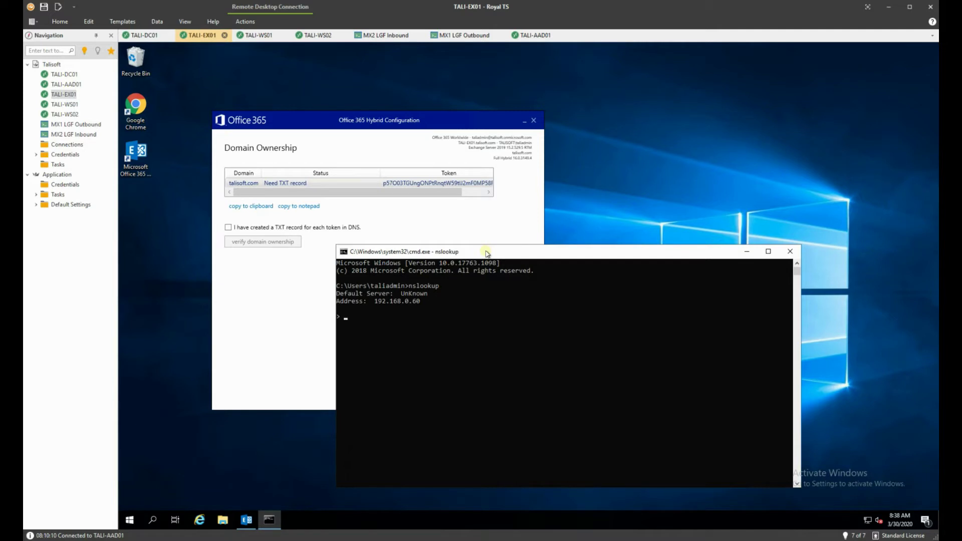
{"action": "type", "text": "set q=t"}
{"action": "type", "text": "xt > "}
{"action": "type", "text": "server "}
{"action": "type", "text": "8.8.8.8"}
{"action": "key", "text": "Return"}
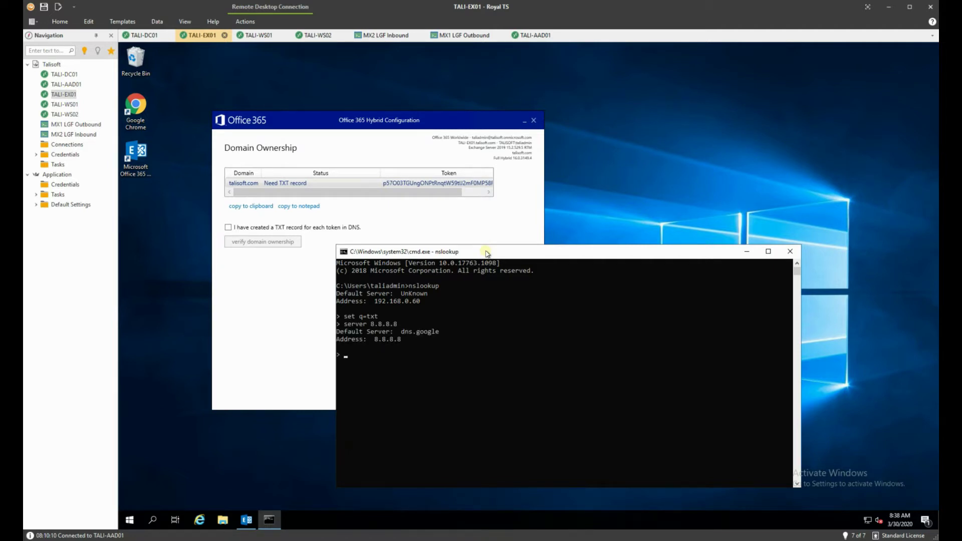
{"action": "type", "text": "talisoft.com"}
{"action": "key", "text": "Return"}
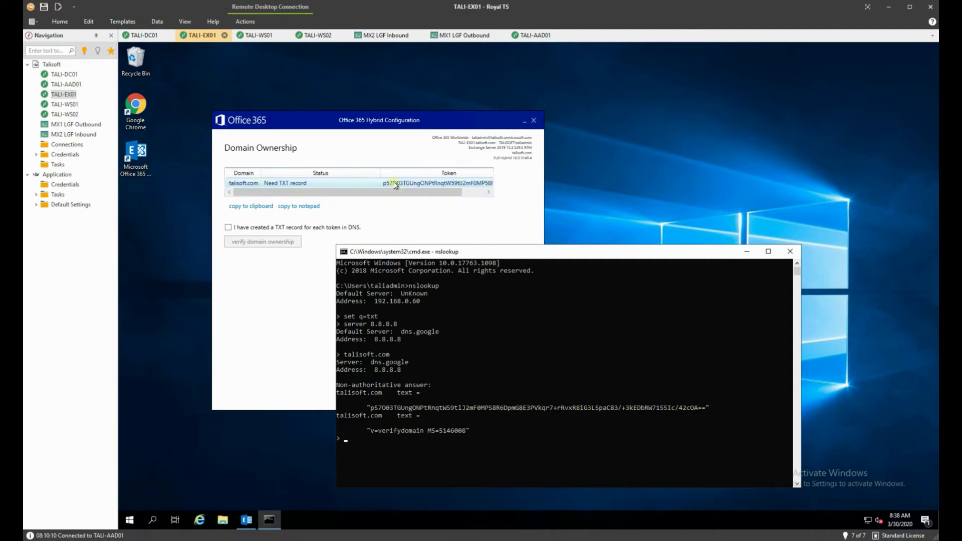
- Exit nslookup and close the Command Prompt
{"action": "left_click", "coordinate": [410, 363]}
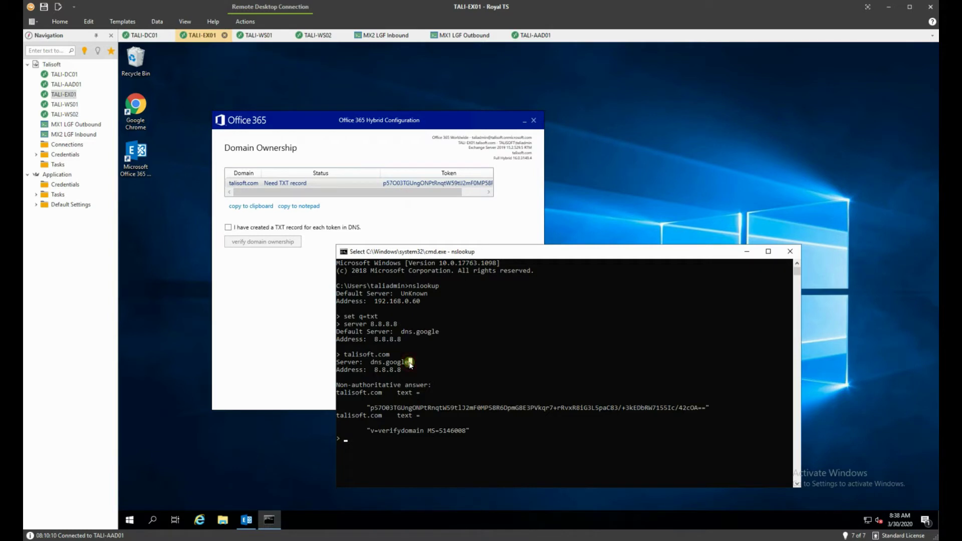
{"action": "type", "text": "exit"}
{"action": "key", "text": "Return"}
{"action": "type", "text": "exit"}
{"action": "key", "text": "Return"}
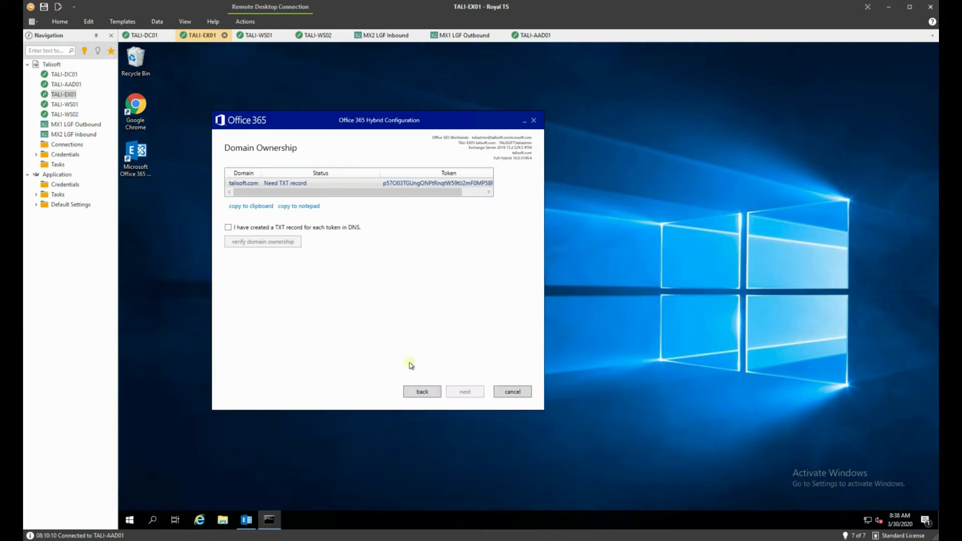
- Confirm the TXT record was created and verify ownership of talisoft.com
{"action": "left_click", "coordinate": [228, 227]}
{"action": "left_click", "coordinate": [267, 242]}
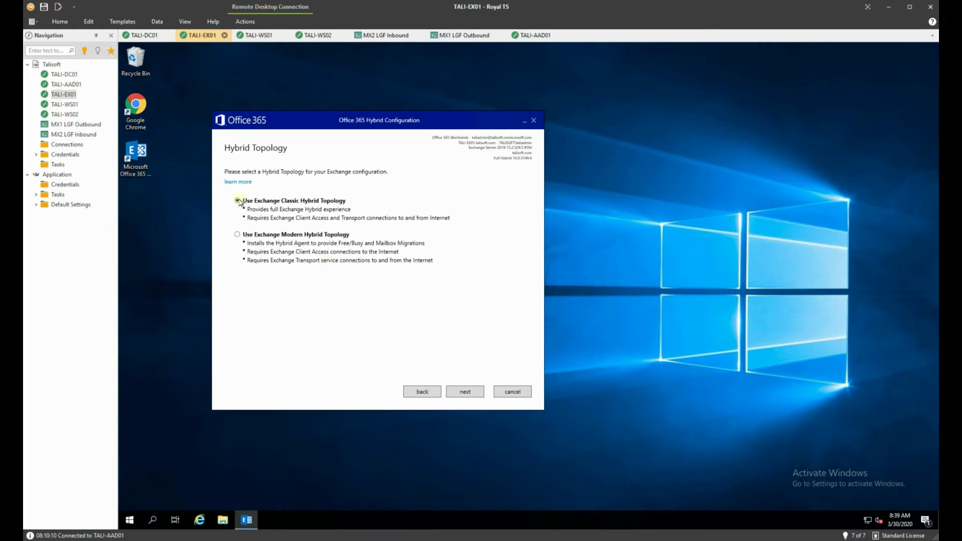
{"action": "left_click", "coordinate": [474, 392]}
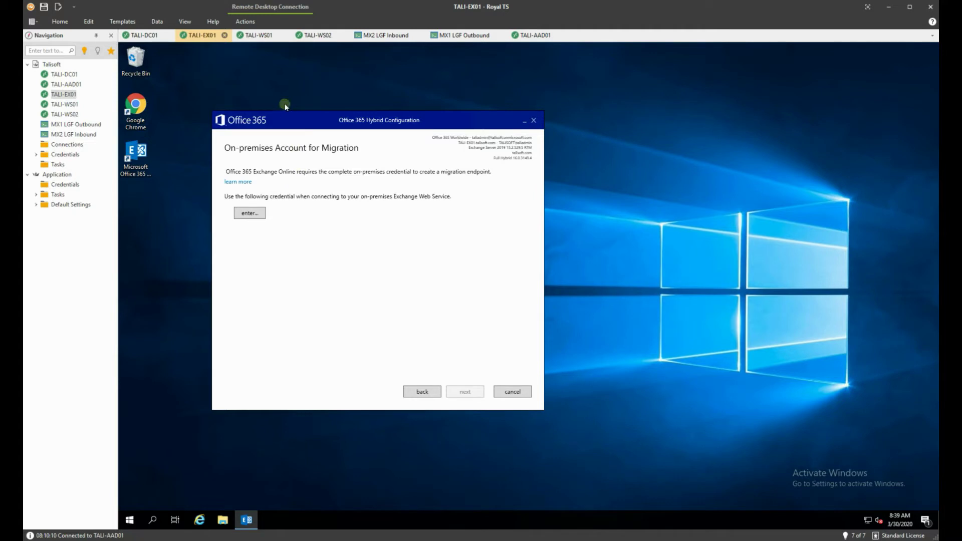
- Switch to the TALI-DC01 domain controller session
{"action": "left_click", "coordinate": [144, 35]}
- Start a new user in Service Accounts named SVC Exchange Hybrid with logon name svc_hybrid
{"action": "right_click", "coordinate": [301, 232]}
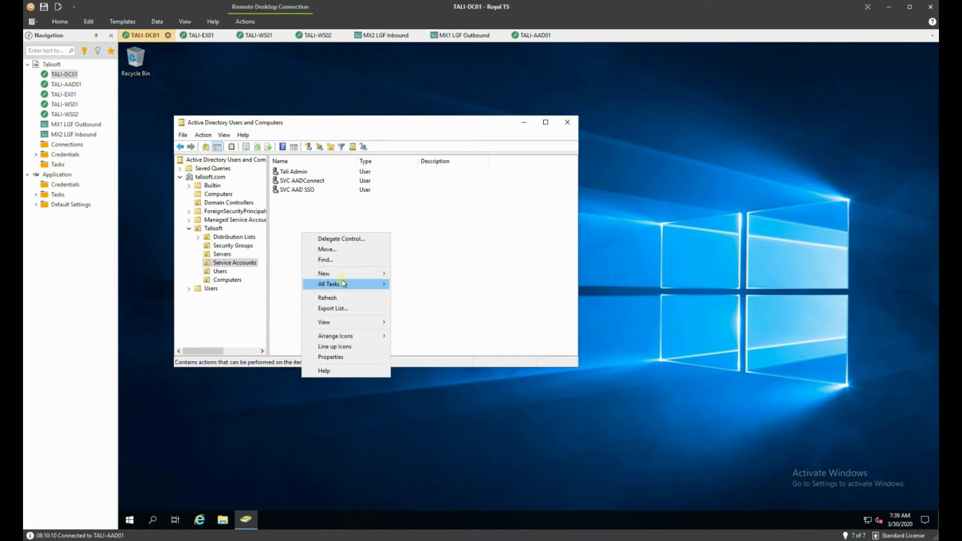
{"action": "left_click", "coordinate": [341, 274]}
{"action": "left_click", "coordinate": [426, 369]}
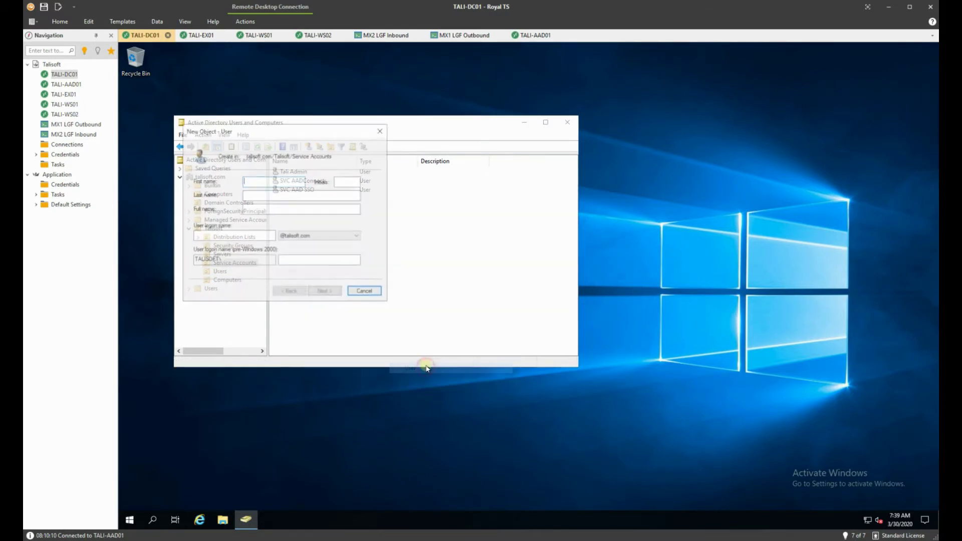
{"action": "type", "text": "SVC"}
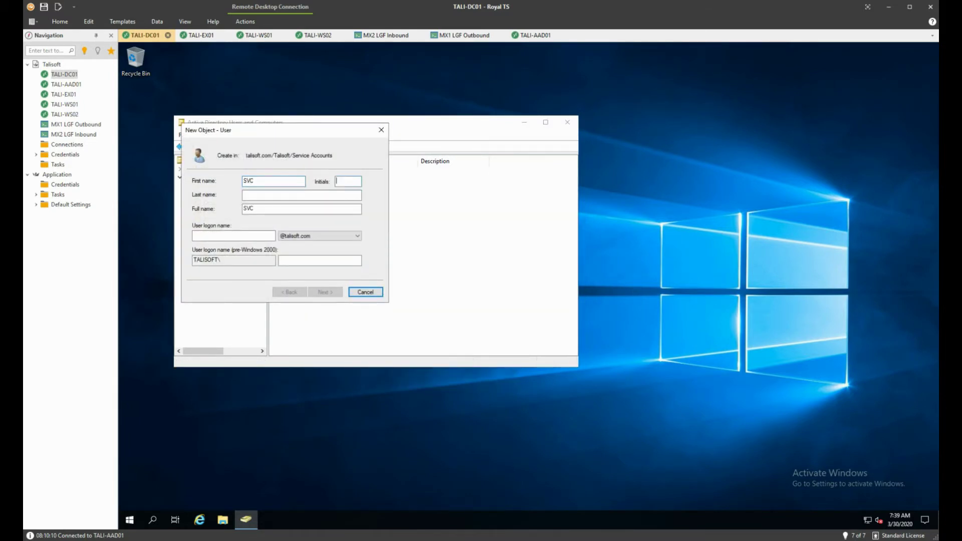
{"action": "type", "text": "change Hybrid"}
{"action": "key", "text": "Tab"}
{"action": "key", "text": "Tab"}
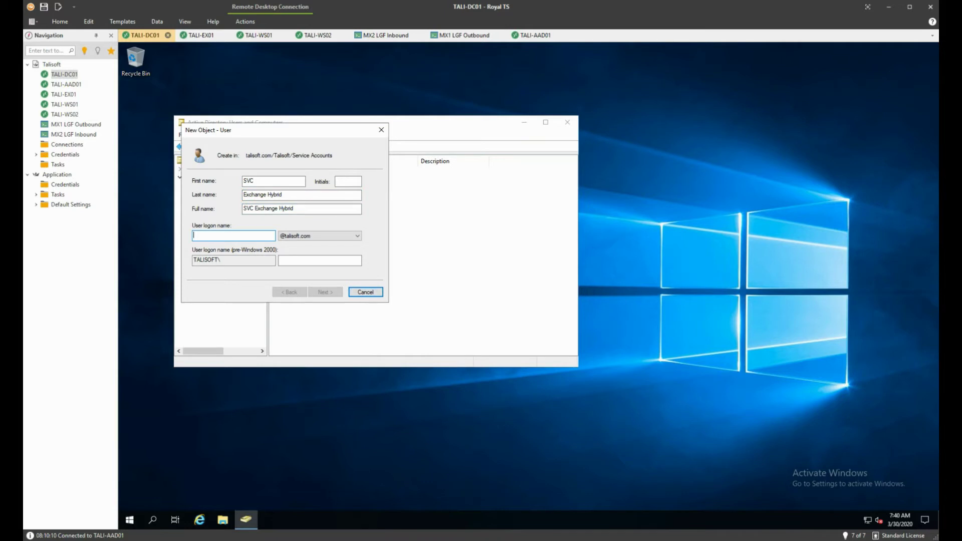
{"action": "type", "text": "svc_"}
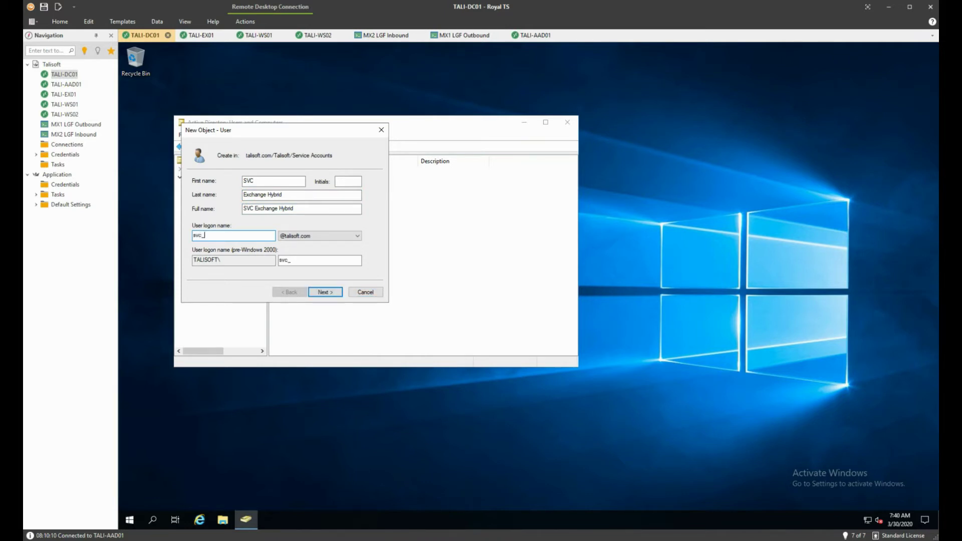
{"action": "type", "text": "hybrid"}
{"action": "key", "text": "Return"}
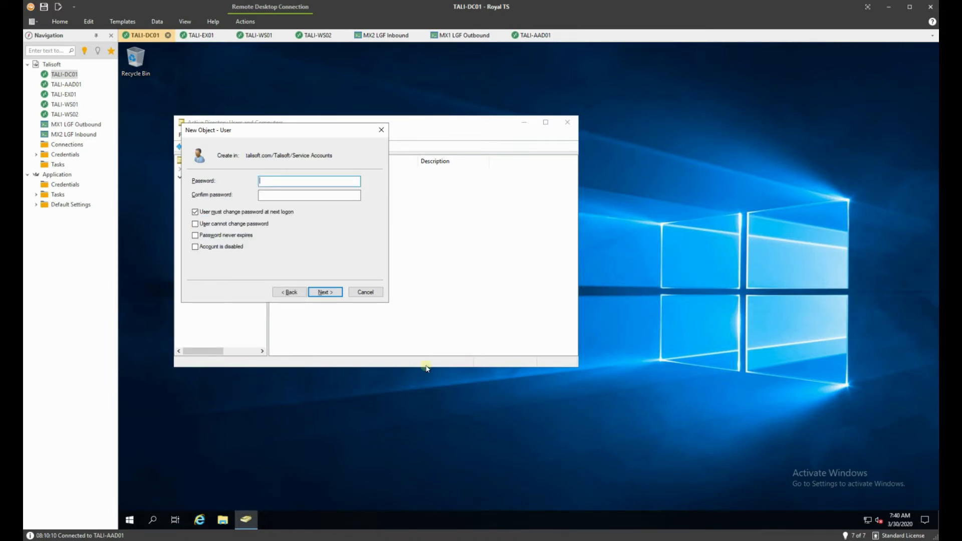
- Enter and confirm the account password, set it to never expire, and finish creating the user
{"action": "type", "text": "••••••••"}
{"action": "key", "text": "Tab"}
{"action": "type", "text": "•••••••••"}
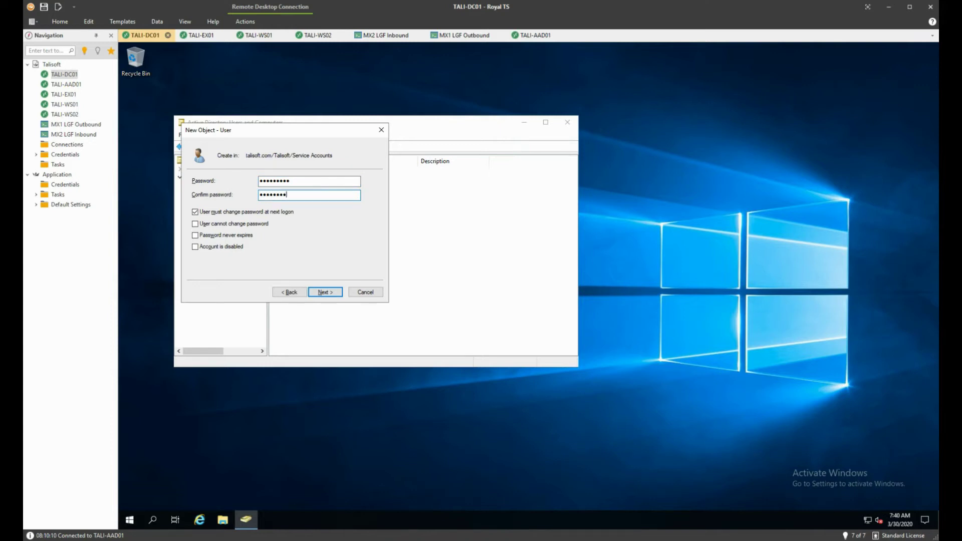
{"action": "key", "text": "Tab"}
{"action": "key", "text": "space"}
{"action": "key", "text": "Tab"}
{"action": "key", "text": "Tab"}
{"action": "key", "text": "Return"}
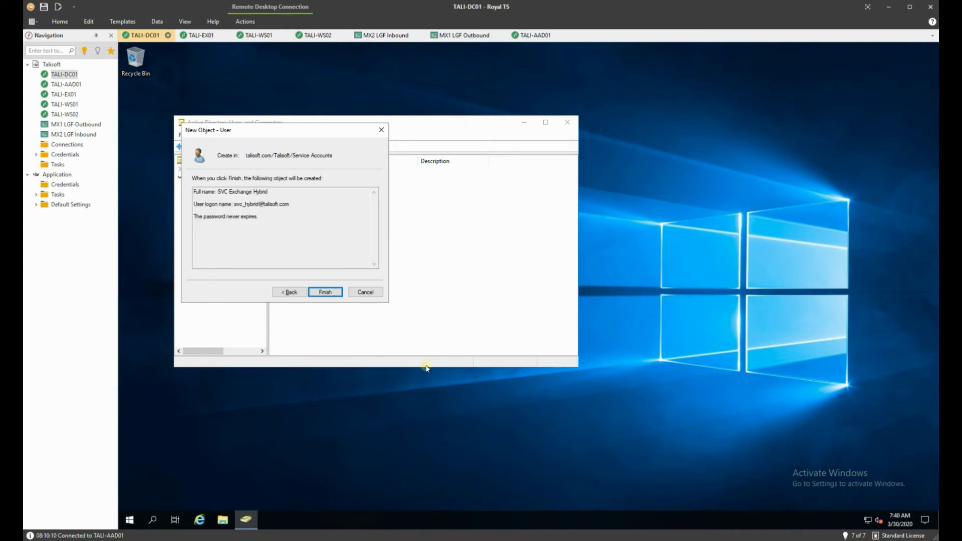
{"action": "key", "text": "Return"}
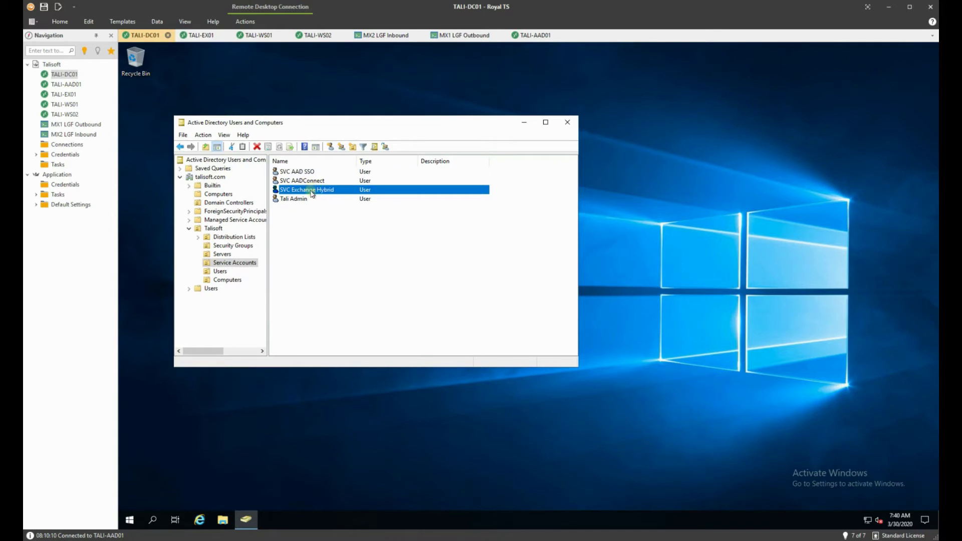
- In the account's Member Of tab, add Domain Admins, Schema Admins, Enterprise Admins, Organization Management and Recipient Management
{"action": "right_click", "coordinate": [312, 190]}
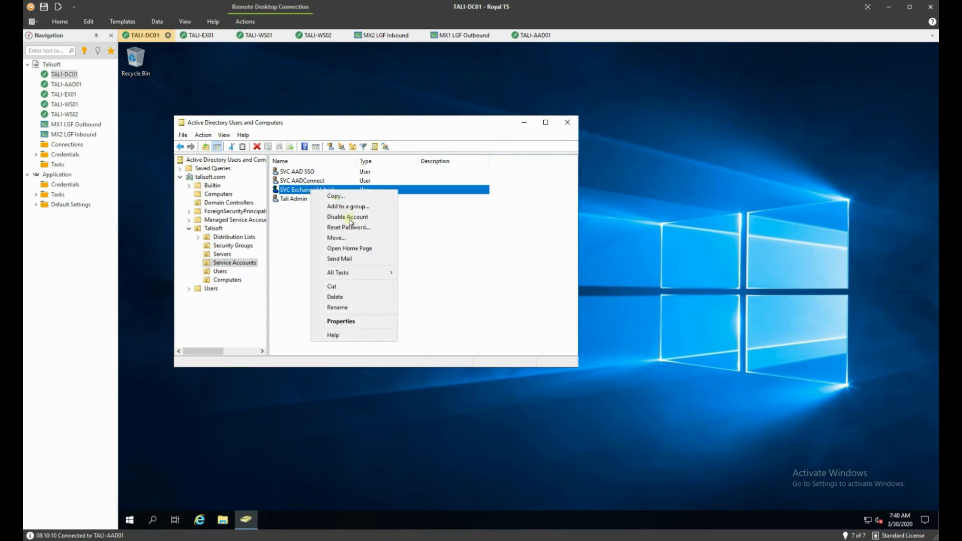
{"action": "left_click", "coordinate": [365, 322]}
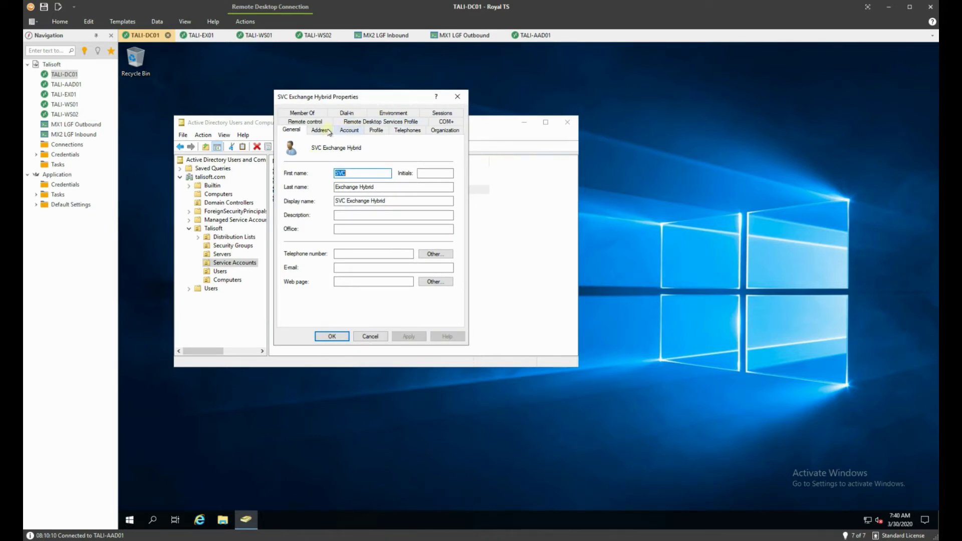
{"action": "left_click", "coordinate": [312, 115]}
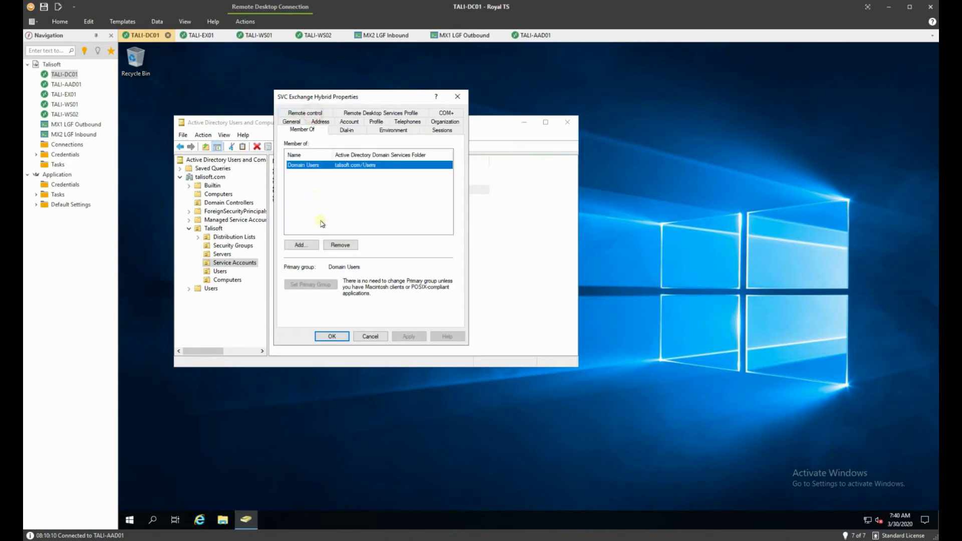
{"action": "left_click", "coordinate": [313, 247]}
{"action": "type", "text": "domain admin"}
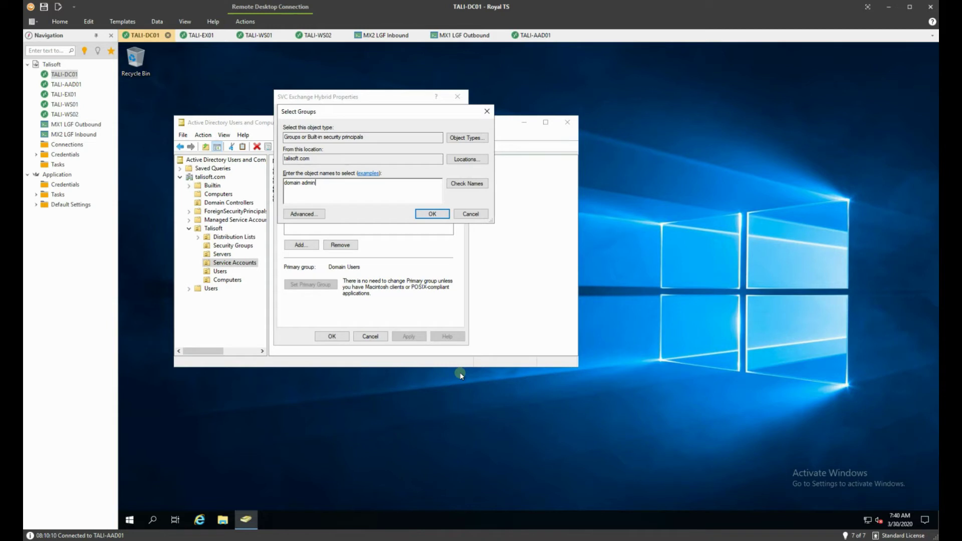
{"action": "type", "text": "; schema admins; enterprise ad"}
{"action": "type", "text": "min; org;recip"}
{"action": "left_click", "coordinate": [487, 184]}
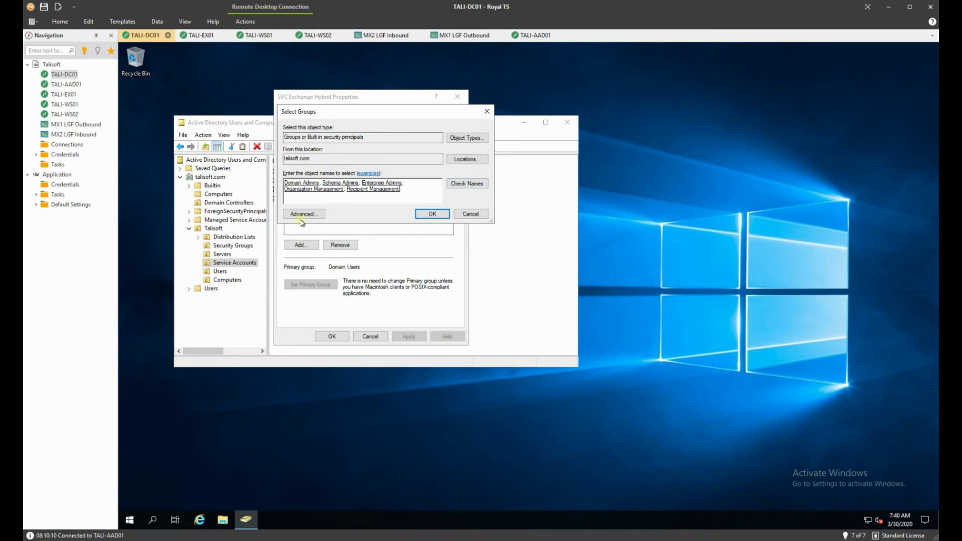
{"action": "left_click", "coordinate": [433, 214]}
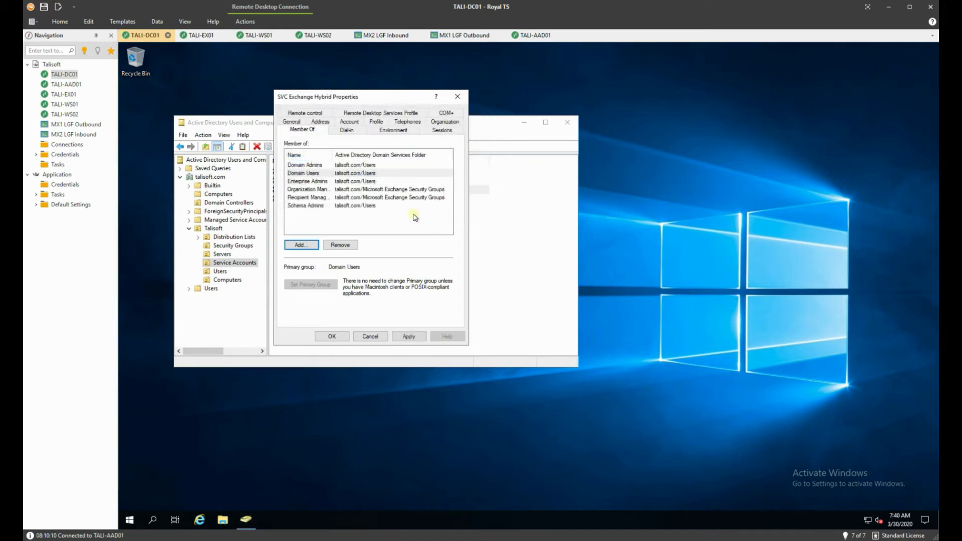
{"action": "left_click", "coordinate": [409, 337]}
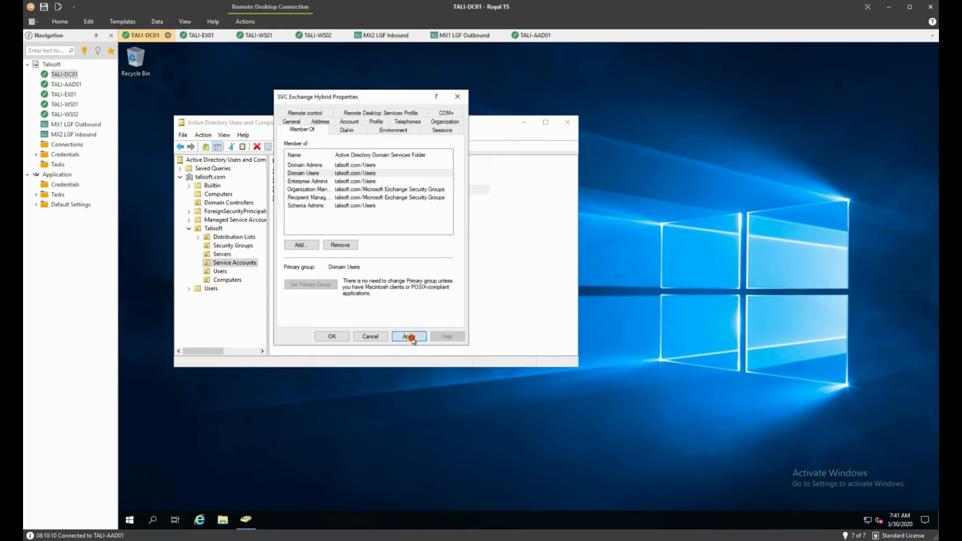
{"action": "left_click", "coordinate": [345, 337]}
{"action": "left_click", "coordinate": [318, 257]}
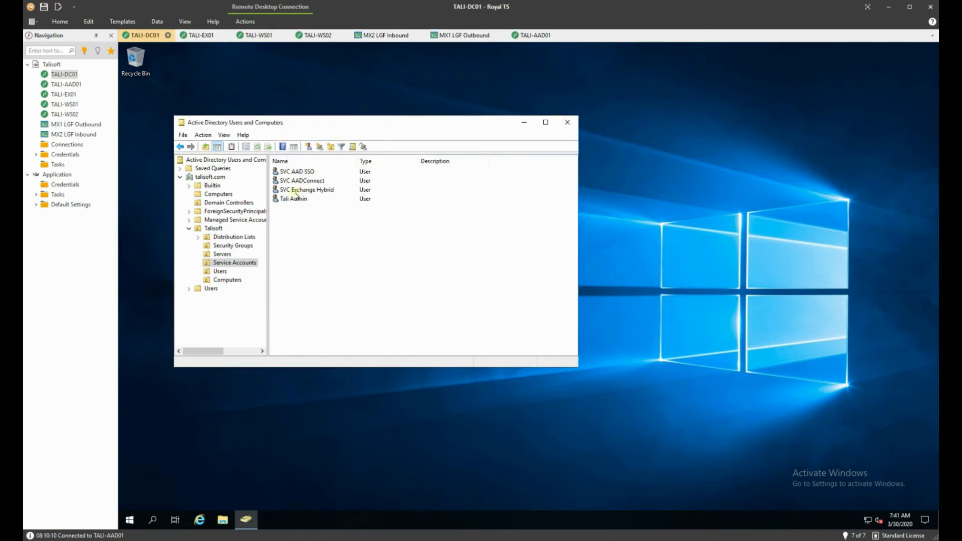
- Enter svc_hybrid and its password as the on-premises migration credential, then continue
{"action": "left_click", "coordinate": [203, 36]}
{"action": "left_click", "coordinate": [253, 213]}
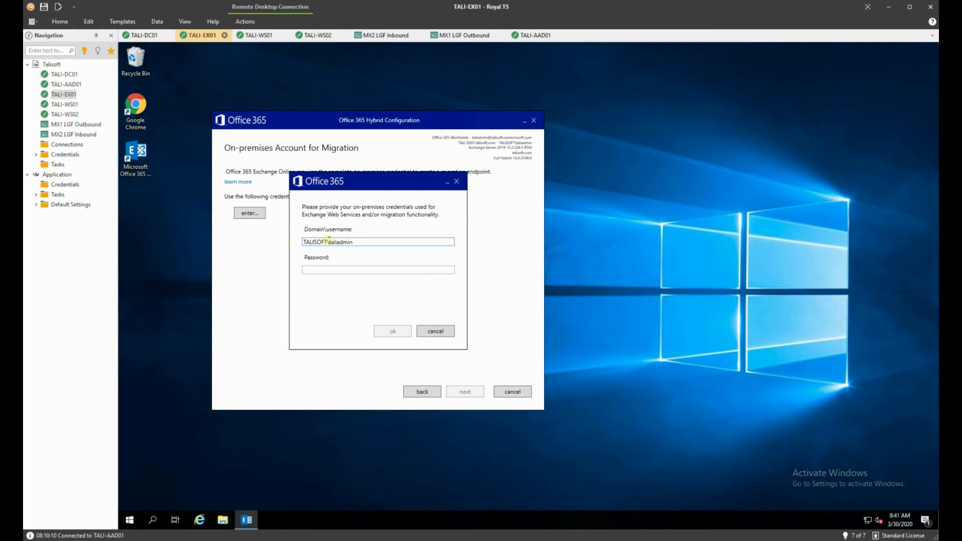
{"action": "left_click_drag", "start_coordinate": [329, 241], "coordinate": [391, 241]}
{"action": "type", "text": "svc_hybrid"}
{"action": "key", "text": "Tab"}
{"action": "type", "text": "•••••••"}
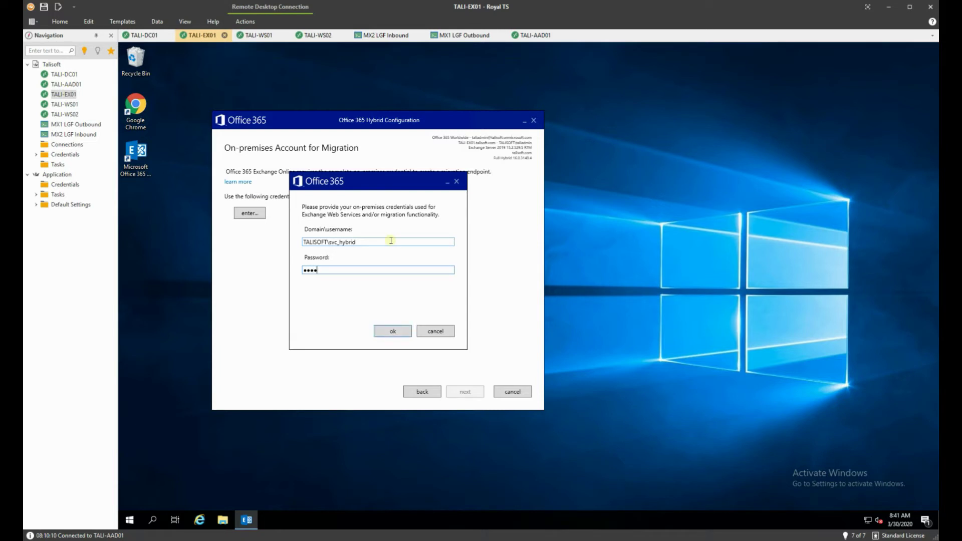
{"action": "left_click", "coordinate": [395, 331]}
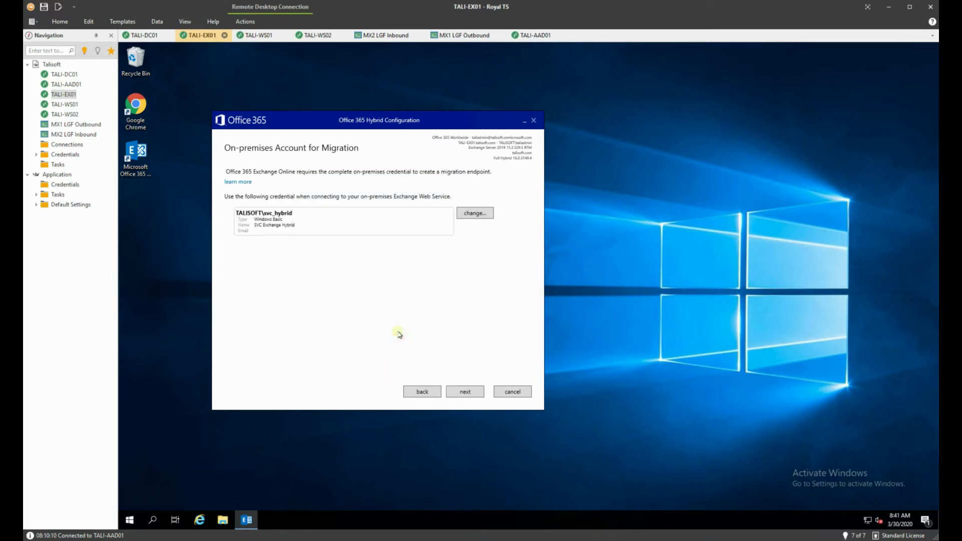
{"action": "left_click", "coordinate": [479, 394]}
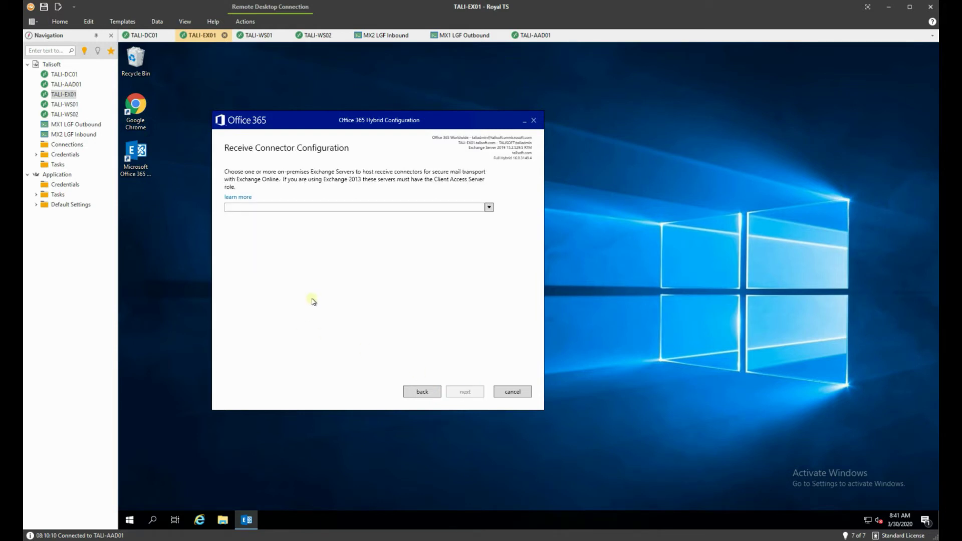
- Choose TALI-EX01 as the server hosting the receive connectors
{"action": "left_click", "coordinate": [490, 207]}
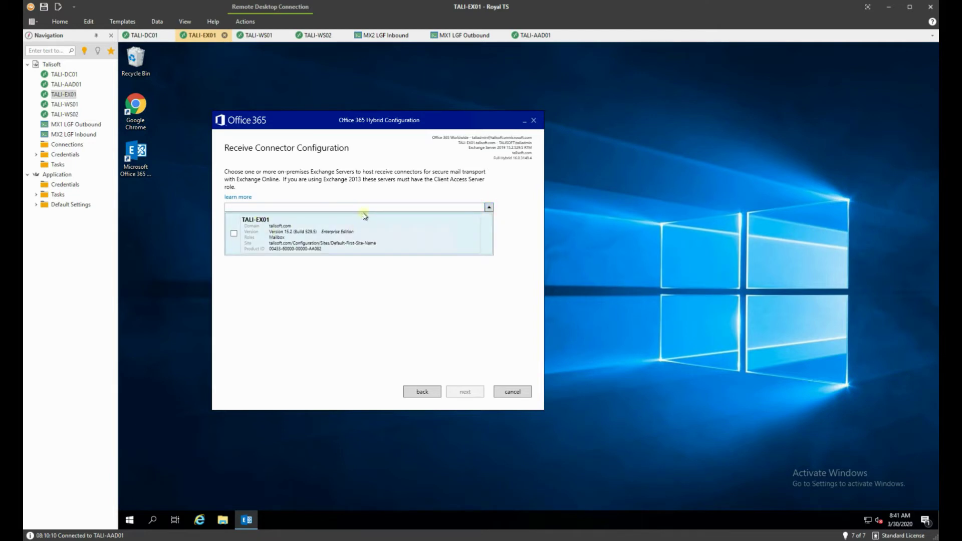
{"action": "left_click", "coordinate": [235, 234]}
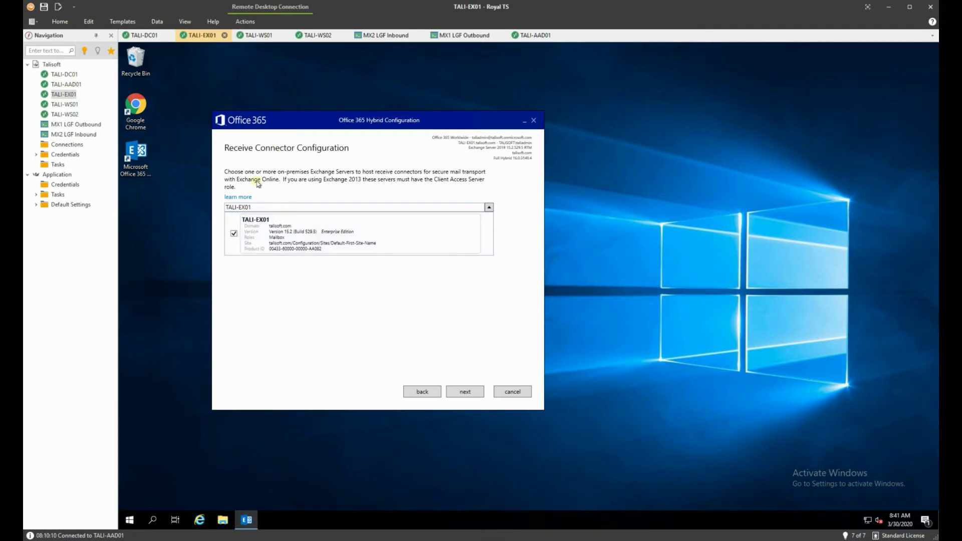
{"action": "left_click", "coordinate": [469, 393]}
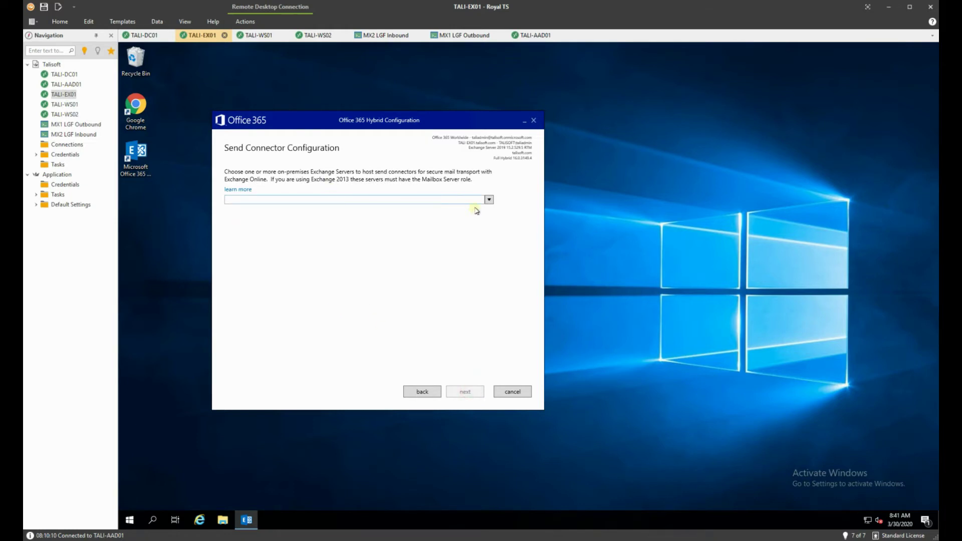
- Choose TALI-EX01 as the server hosting the send connectors
{"action": "left_click", "coordinate": [489, 200]}
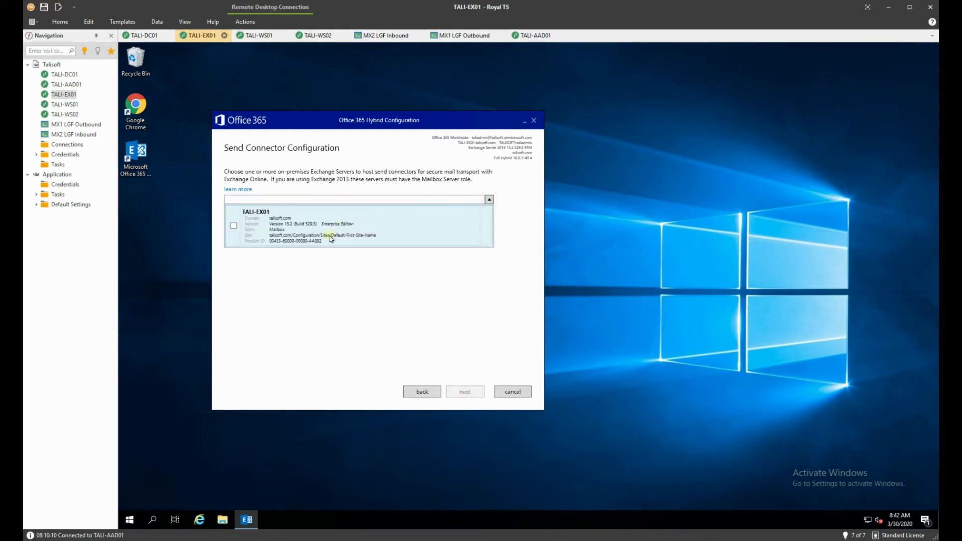
{"action": "left_click", "coordinate": [233, 226]}
{"action": "left_click", "coordinate": [465, 393]}
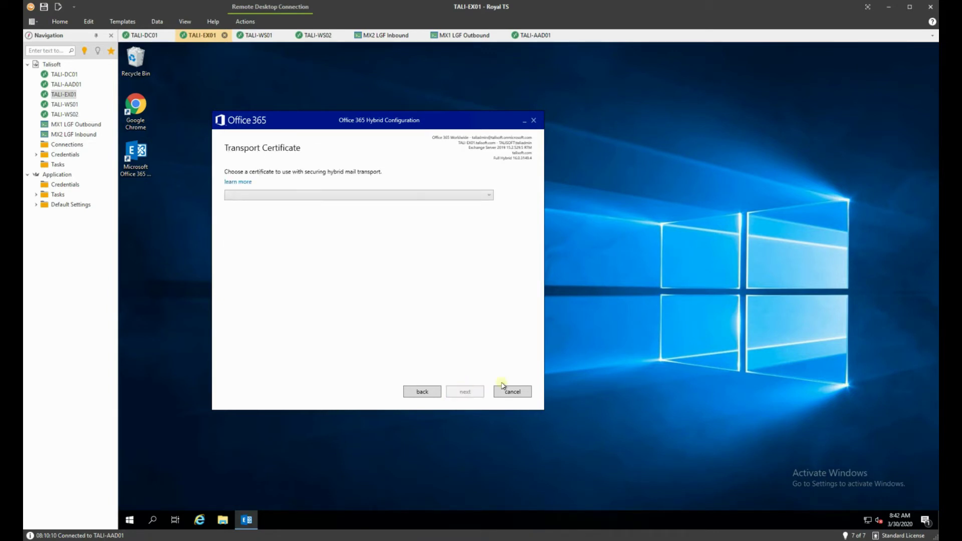
{"action": "left_click", "coordinate": [441, 196]}
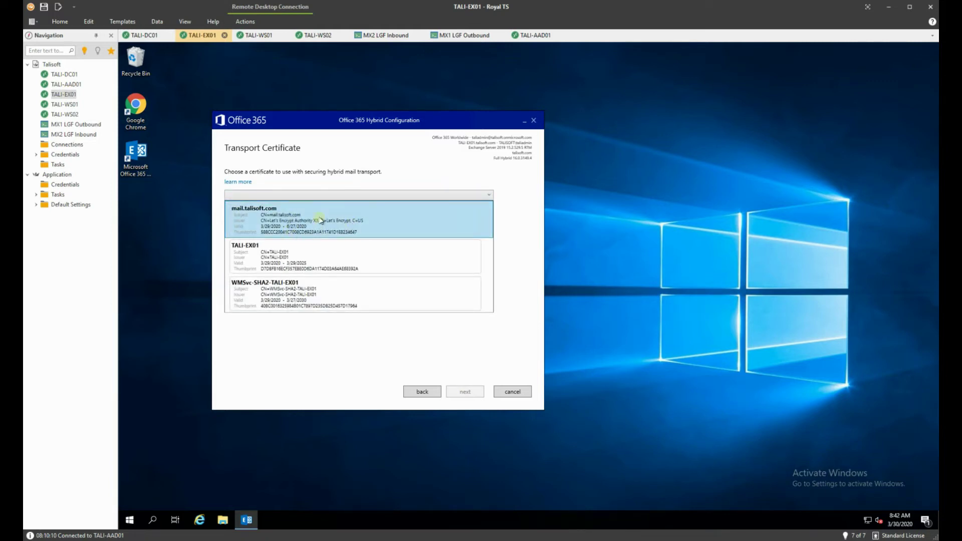
- Select the mail.talisoft.com transport certificate and enter mail.talisoft.com as the organization FQDN
{"action": "left_click", "coordinate": [320, 218]}
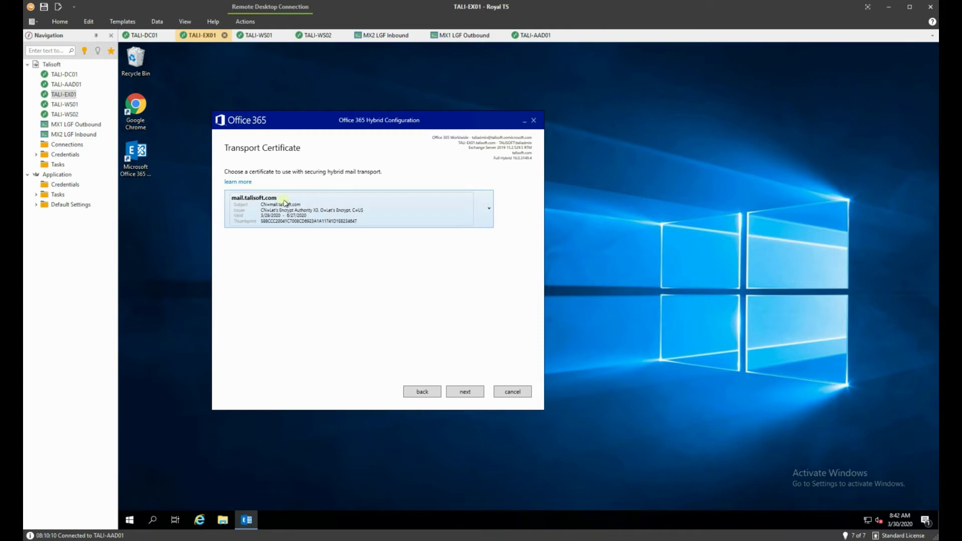
{"action": "left_click", "coordinate": [465, 392]}
{"action": "left_click", "coordinate": [287, 222]}
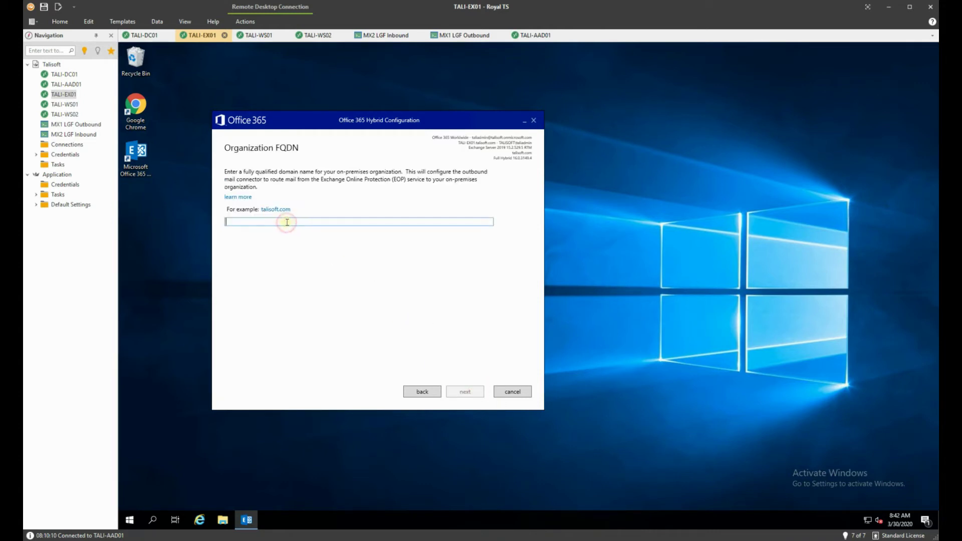
{"action": "type", "text": "mail.t"}
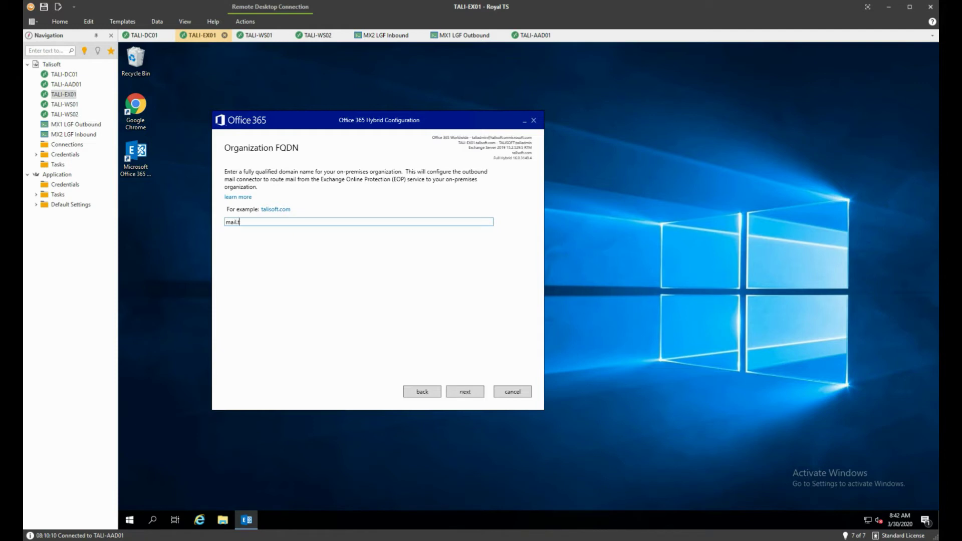
{"action": "type", "text": "alisoft.com"}
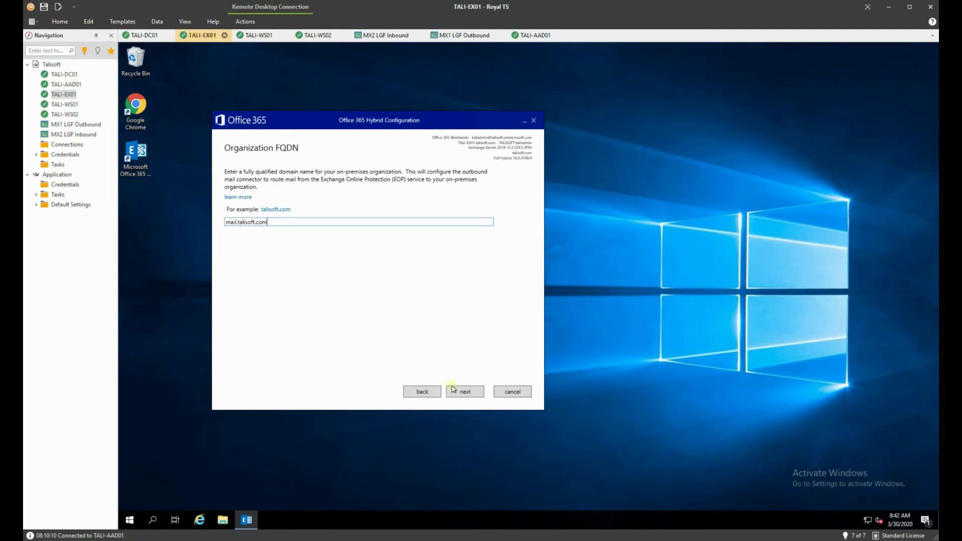
{"action": "left_click", "coordinate": [453, 389]}
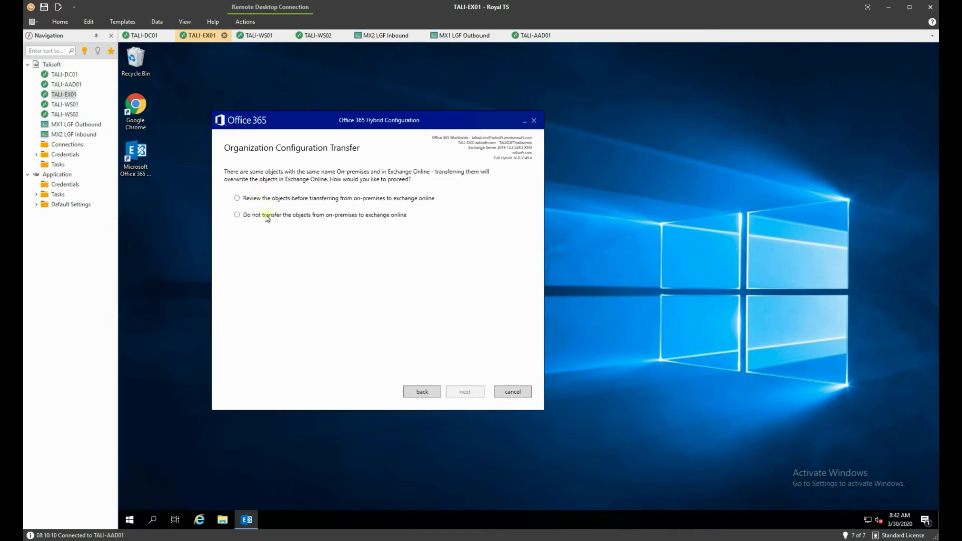
- Choose to review objects before transfer, select all objects, and start the hybrid update
{"action": "left_click", "coordinate": [251, 199]}
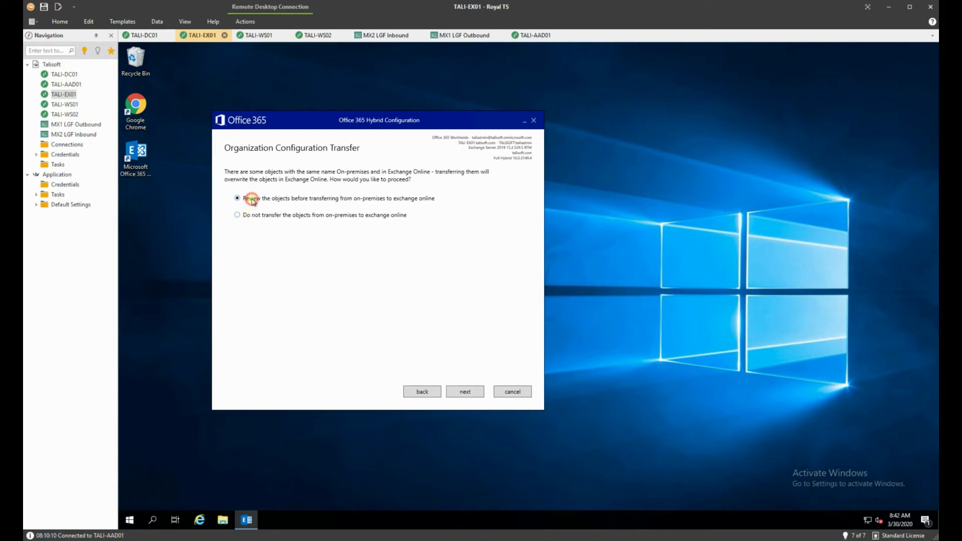
{"action": "left_click", "coordinate": [477, 394]}
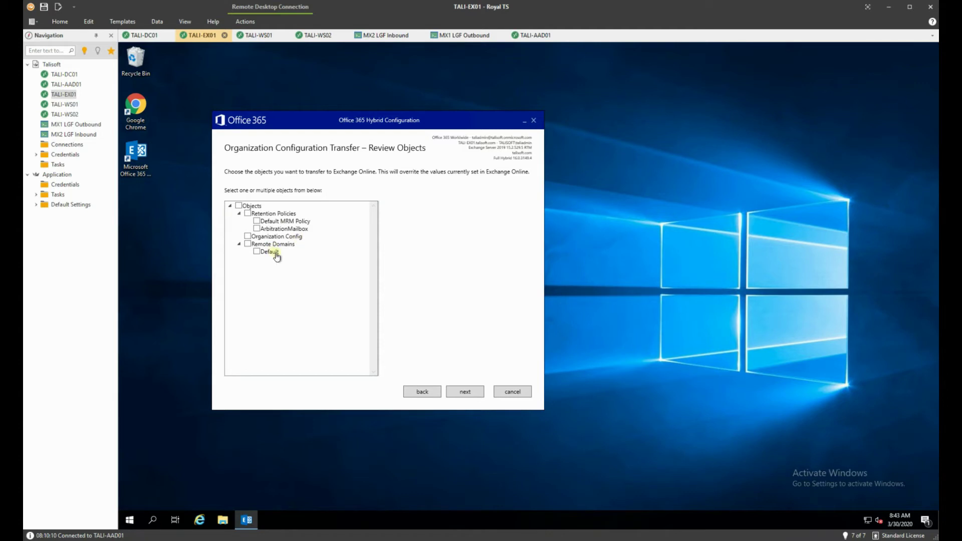
{"action": "left_click", "coordinate": [239, 206]}
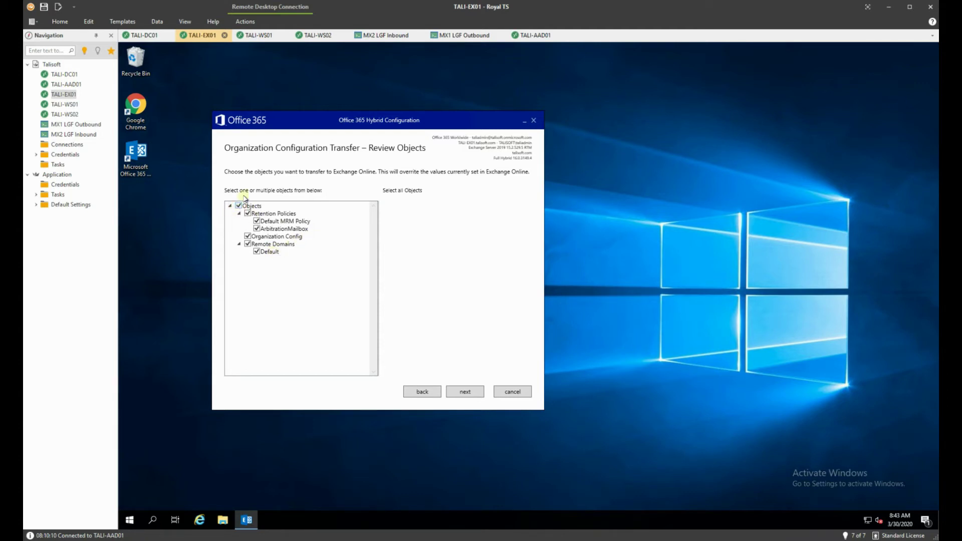
{"action": "left_click", "coordinate": [465, 391]}
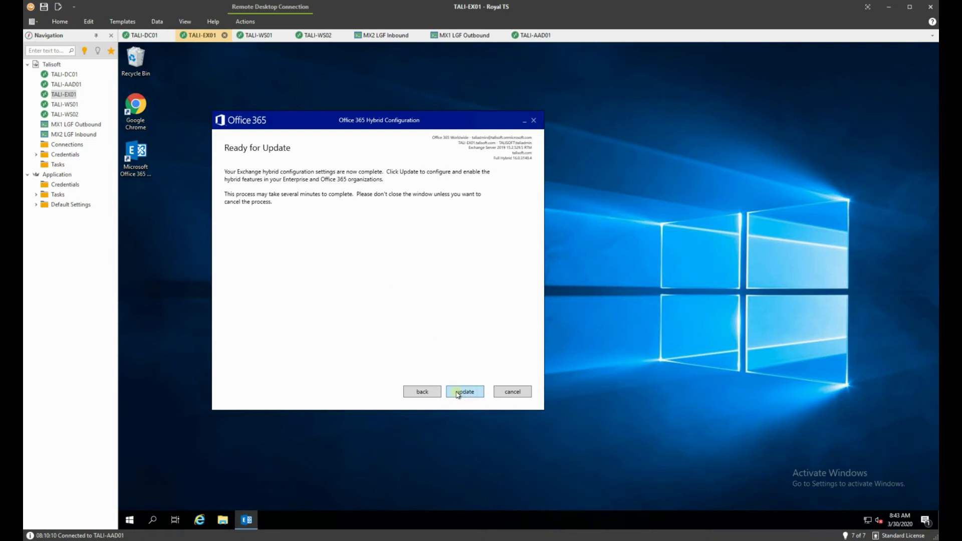
{"action": "left_click", "coordinate": [463, 392]}
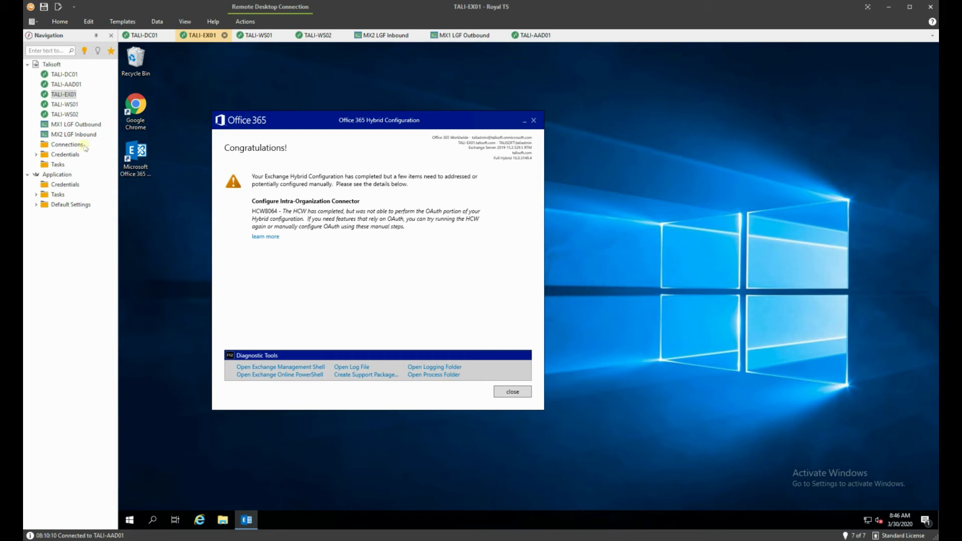
- Close the completed Hybrid Configuration Wizard after its HCW8064 OAuth warning
{"action": "left_click", "coordinate": [518, 397]}
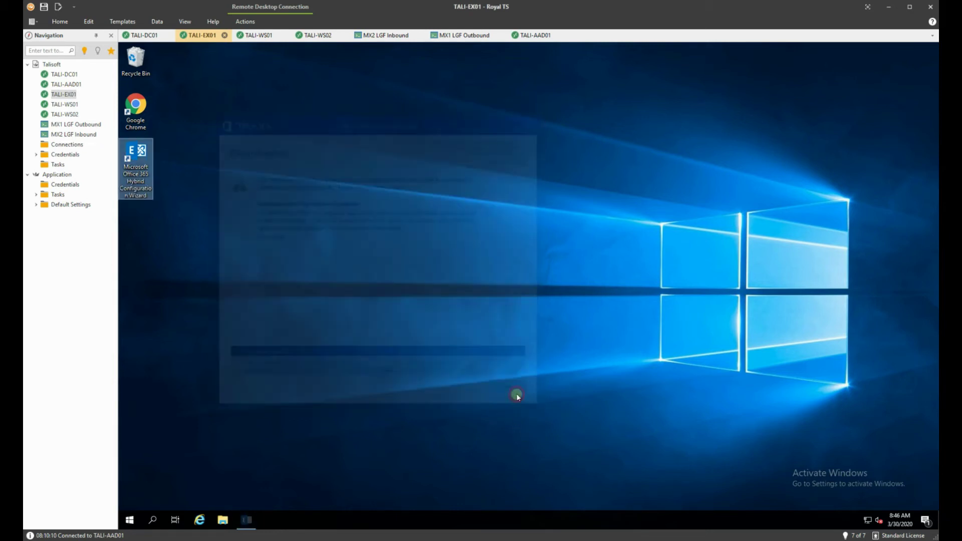
- Show the mail flow send connectors list and open Outbound Email for editing
{"action": "left_click", "coordinate": [300, 284]}
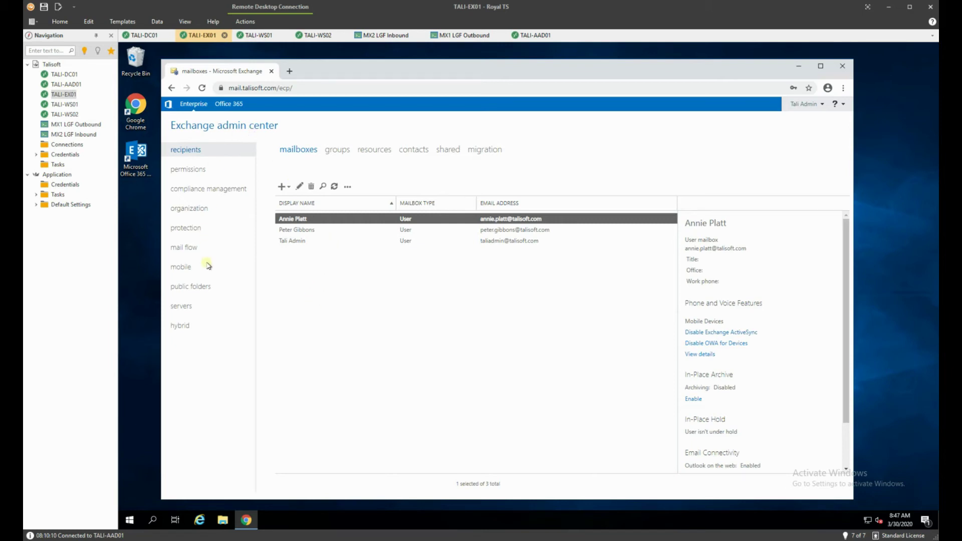
{"action": "left_click", "coordinate": [188, 249]}
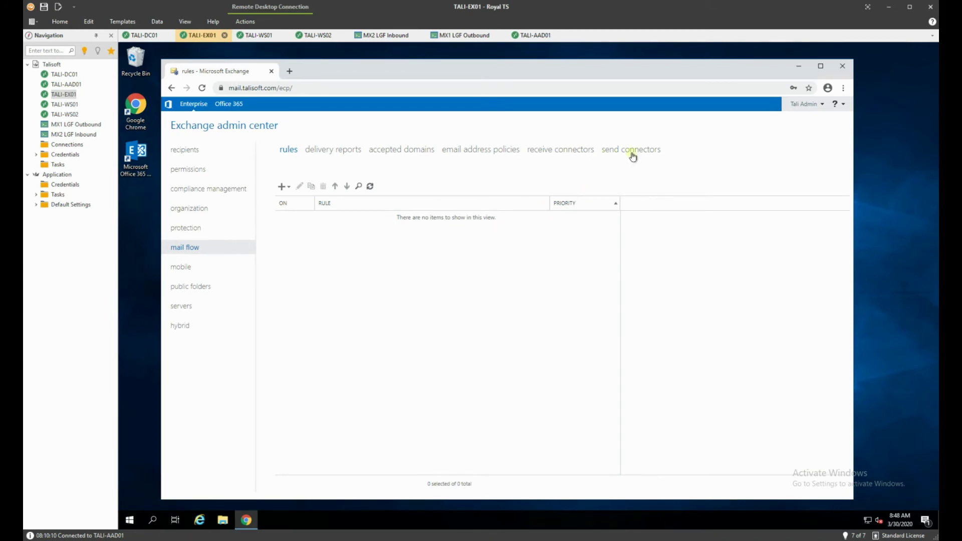
{"action": "left_click", "coordinate": [634, 153]}
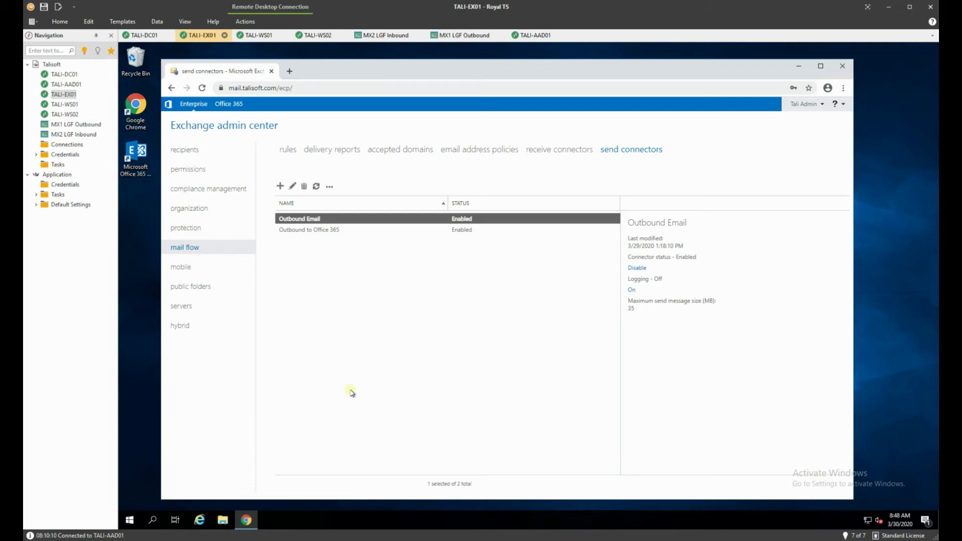
{"action": "double_click", "coordinate": [337, 219]}
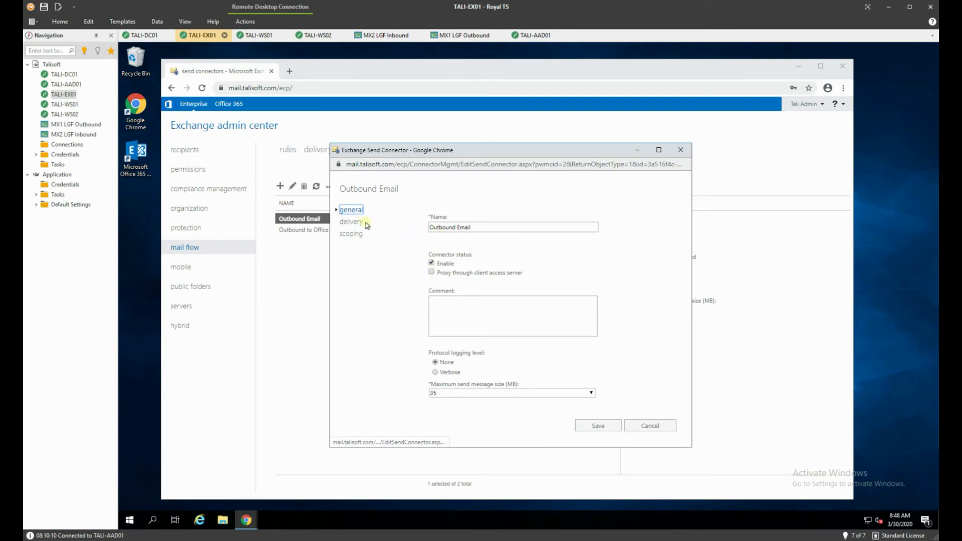
- Review Outbound Email's delivery and scoping settings, cancel, then open Outbound to Office 365
{"action": "left_click", "coordinate": [351, 222]}
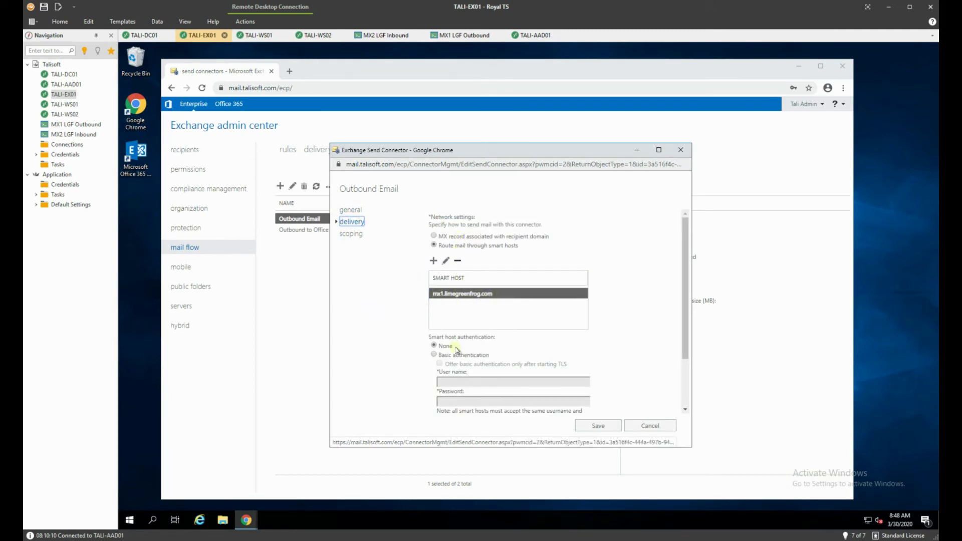
{"action": "scroll", "coordinate": [458, 351], "scroll_direction": "down", "scroll_amount": 3}
{"action": "left_click", "coordinate": [352, 233]}
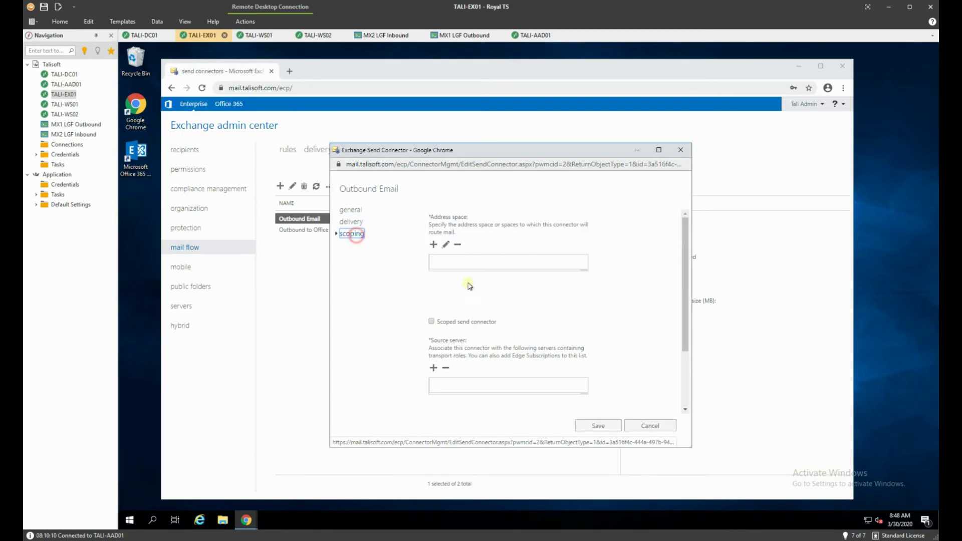
{"action": "scroll", "coordinate": [470, 287], "scroll_direction": "down", "scroll_amount": 3}
{"action": "scroll", "coordinate": [477, 292], "scroll_direction": "up", "scroll_amount": 3}
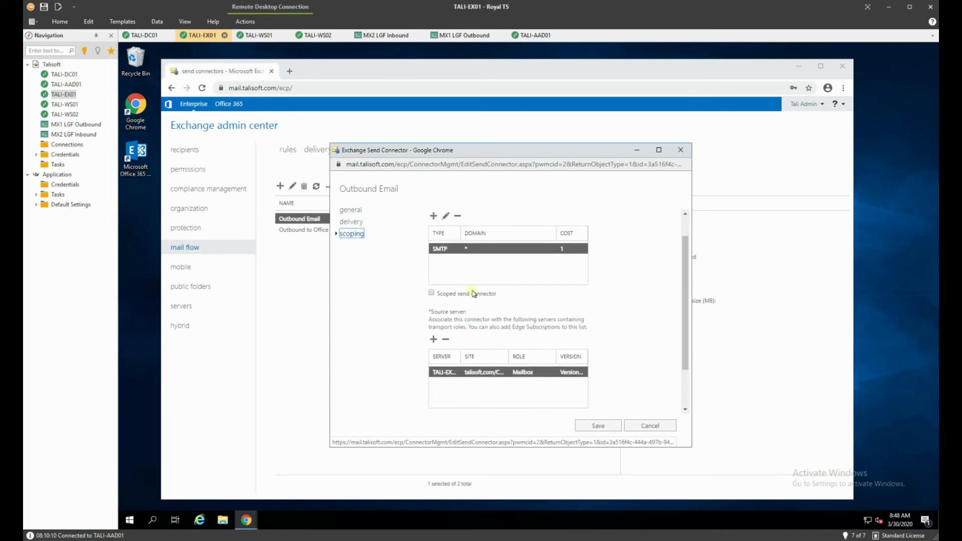
{"action": "left_click", "coordinate": [352, 222]}
{"action": "left_click", "coordinate": [652, 424]}
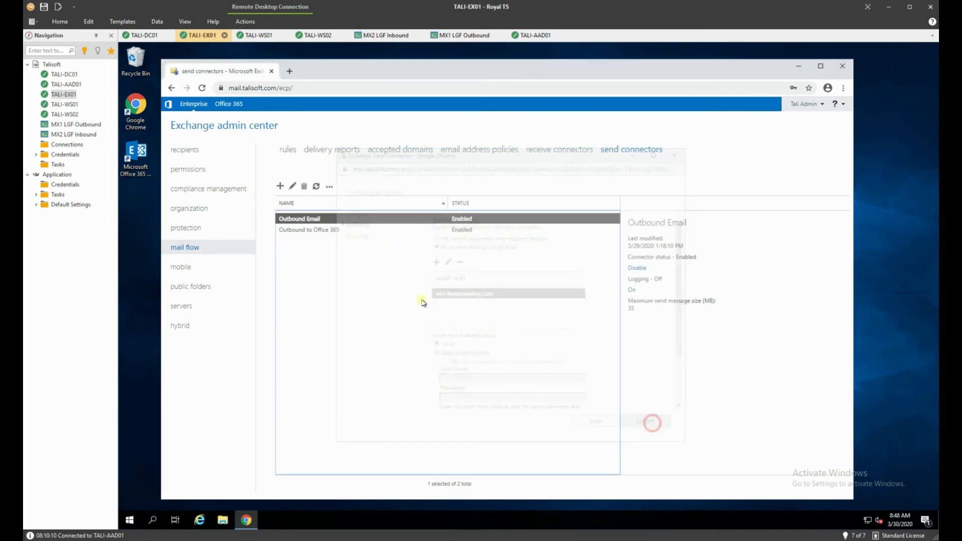
{"action": "double_click", "coordinate": [332, 230]}
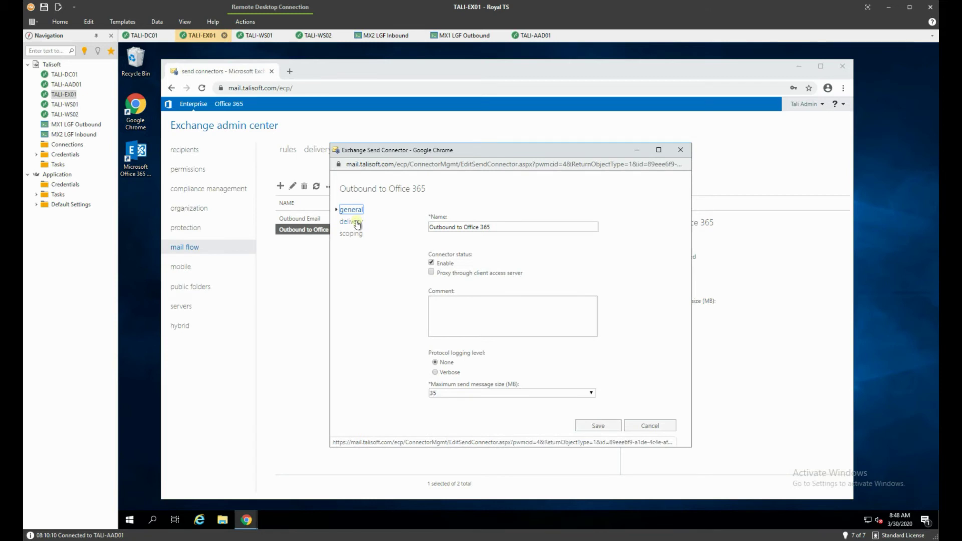
- Route Outbound to Office 365 through smart host mx1.limegreenfrog.com and save the connector
{"action": "left_click", "coordinate": [357, 222]}
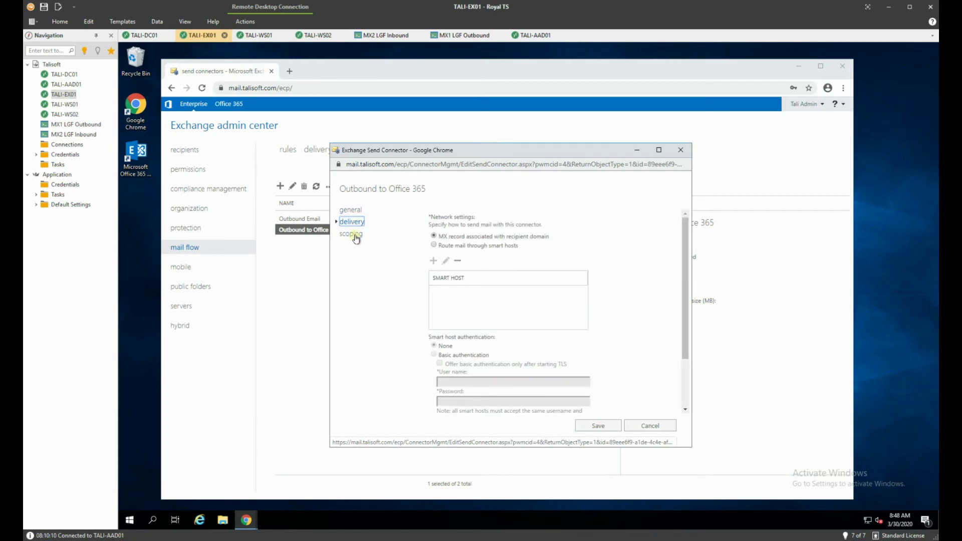
{"action": "left_click", "coordinate": [355, 235]}
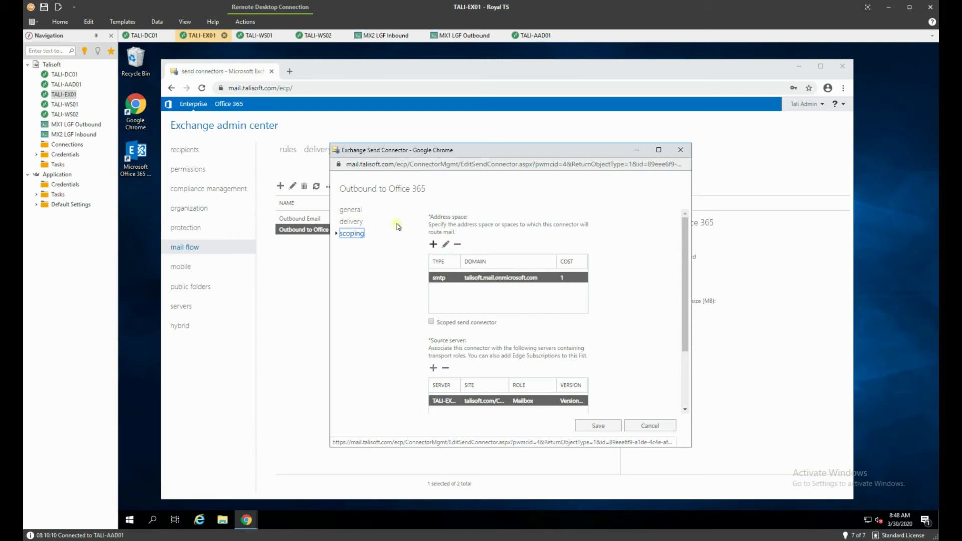
{"action": "left_click", "coordinate": [358, 224]}
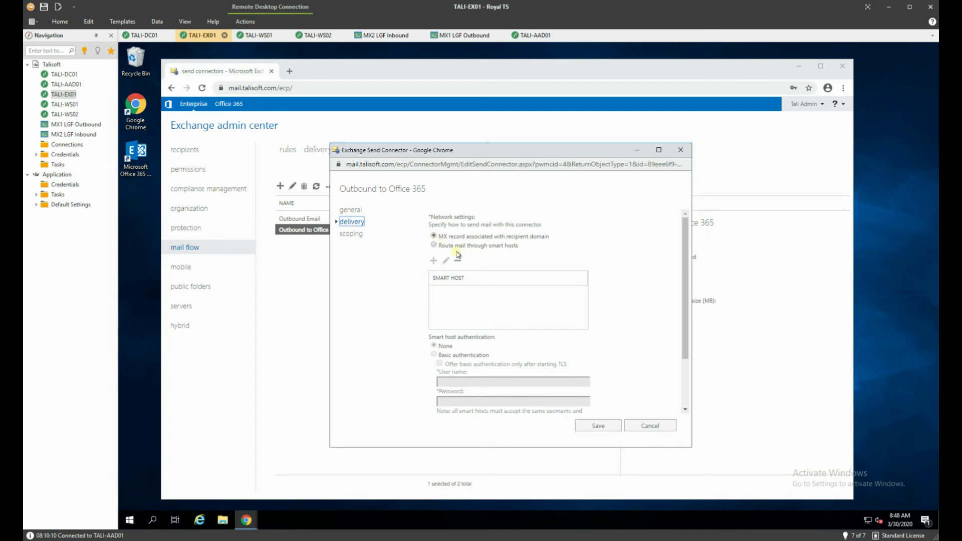
{"action": "left_click", "coordinate": [434, 245]}
{"action": "left_click", "coordinate": [434, 261]}
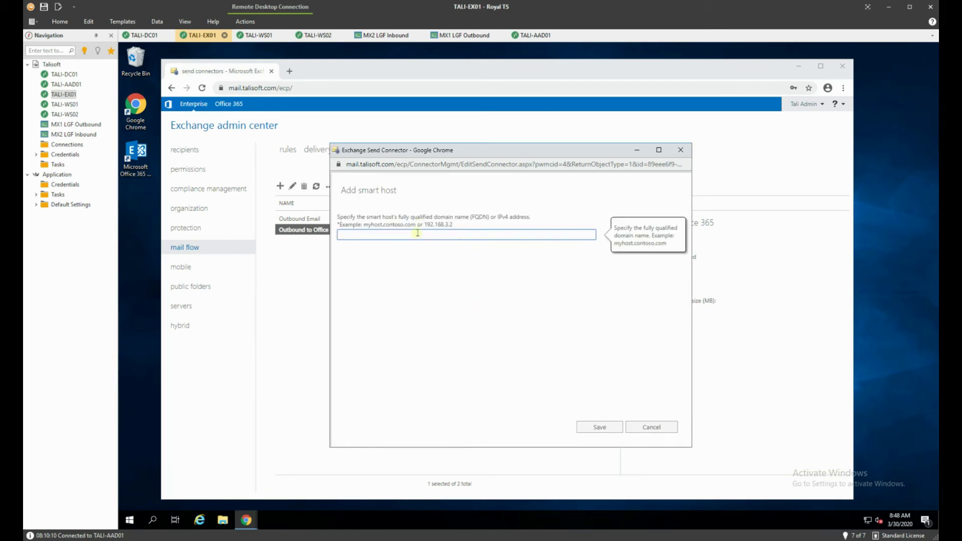
{"action": "type", "text": "mx1.limegreenfrog.com"}
{"action": "left_click", "coordinate": [600, 427]}
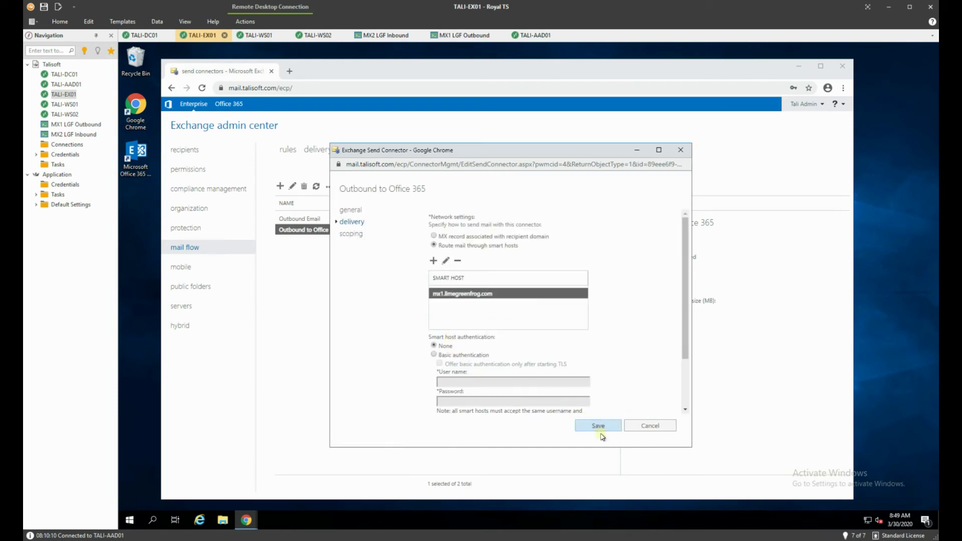
{"action": "left_click", "coordinate": [600, 426]}
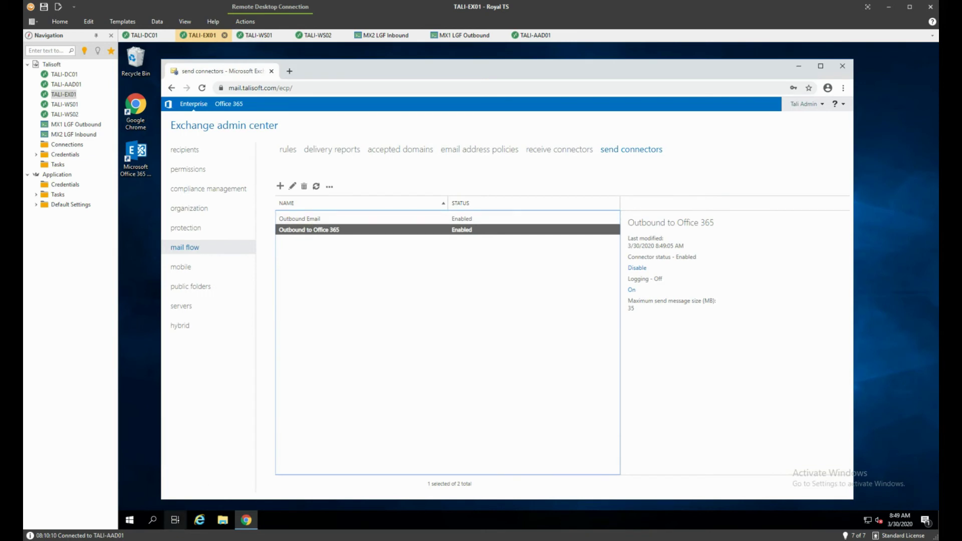
{"action": "left_click", "coordinate": [133, 521]}
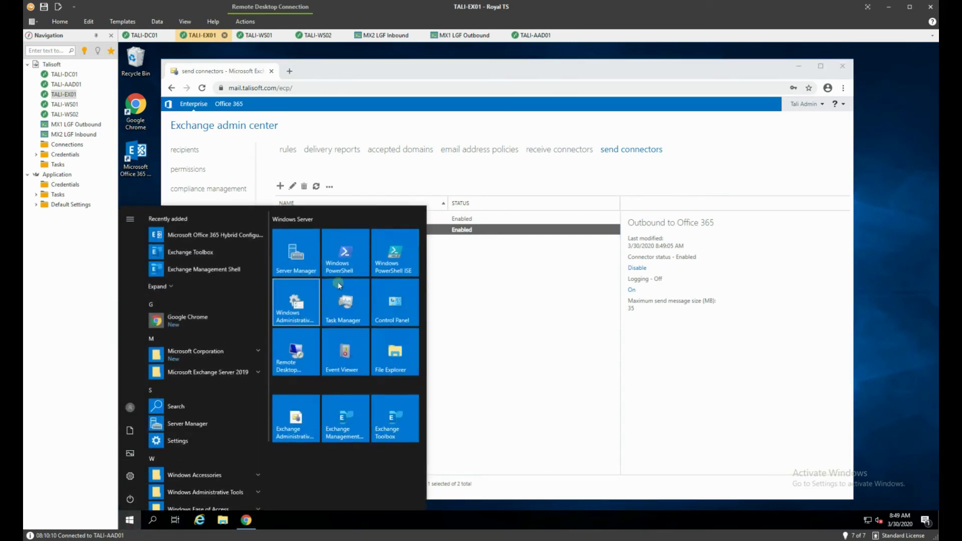
- Launch the Exchange Management Shell from the Windows Server Start menu
{"action": "left_click", "coordinate": [346, 419]}
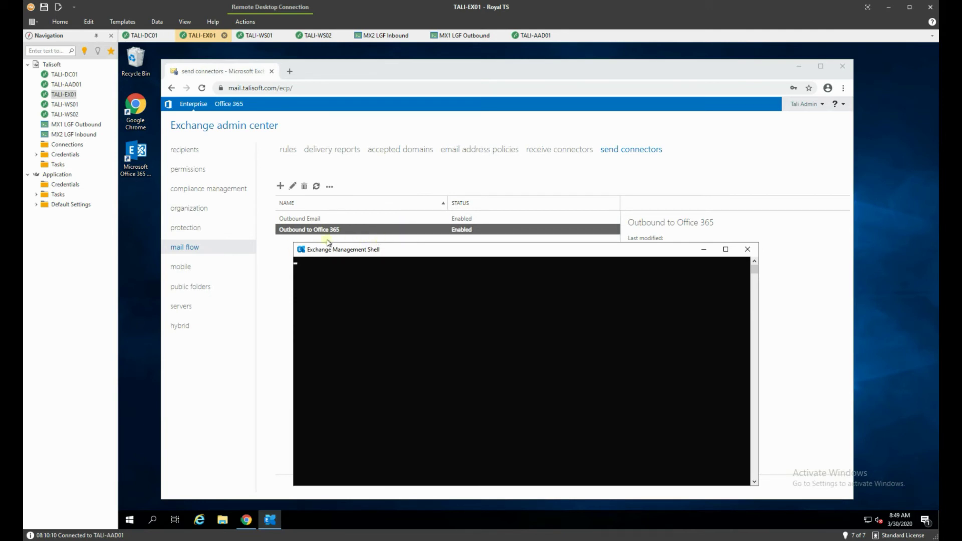
- Focus the Exchange Management Shell console once it has connected to TALI-EX01
{"action": "left_click", "coordinate": [464, 355]}
- Run Get-SendConnector | select identity, port to list each send connector's port
{"action": "key", "text": "Escape"}
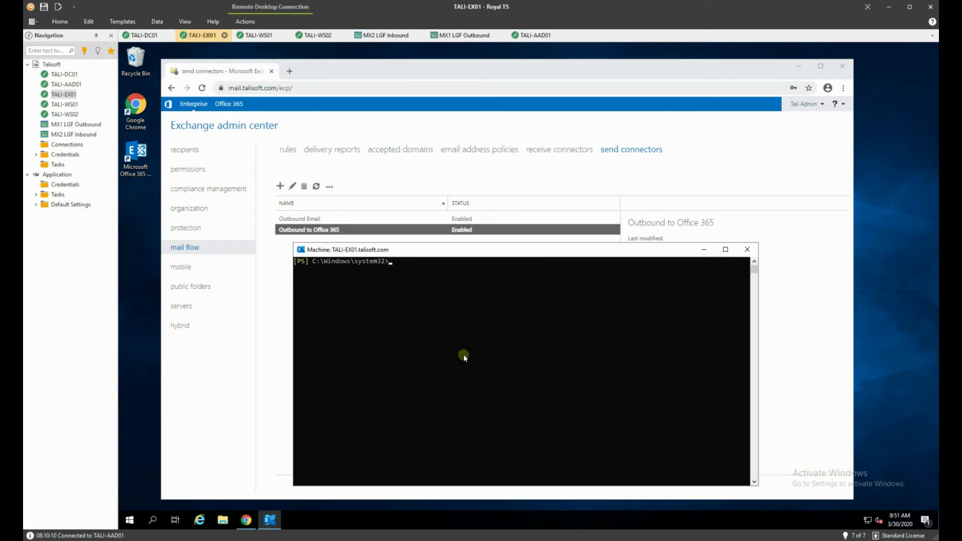
{"action": "type", "text": "get-sendconn"}
{"action": "key", "text": "Tab"}
{"action": "type", "text": "| select identity"}
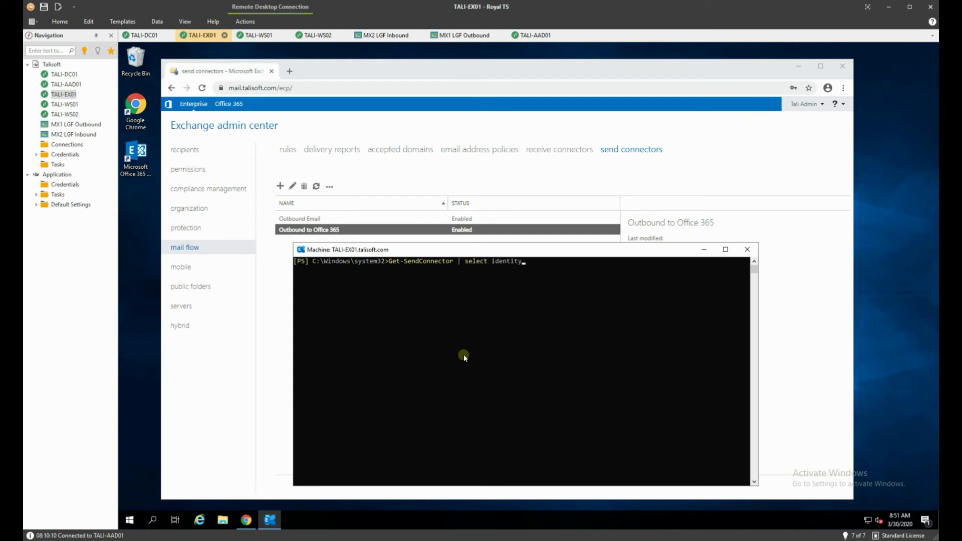
{"action": "type", "text": ", port"}
{"action": "key", "text": "Return"}
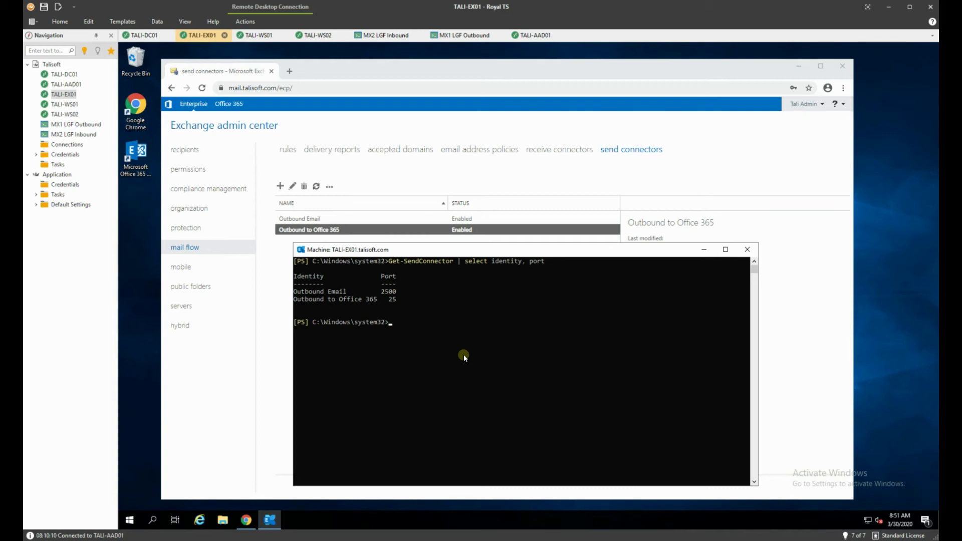
{"action": "type", "text": "set-send"}
- Set the 'Outbound to Office 365' connector to port 2500, verify both ports, then exit the shell
{"action": "key", "text": "Tab"}
{"action": "type", "text": "-Identity 'Outbound to Offi"}
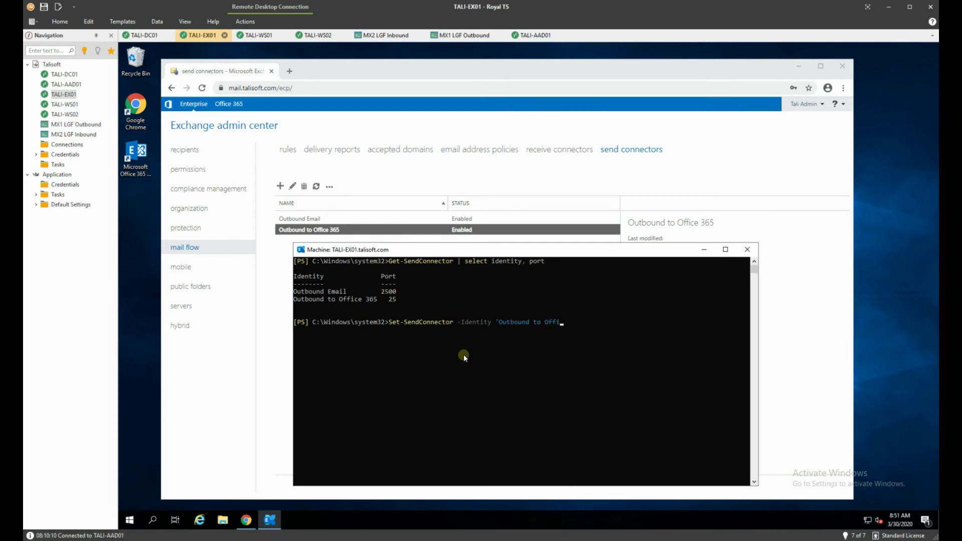
{"action": "type", "text": "ce 365' -port 2500"}
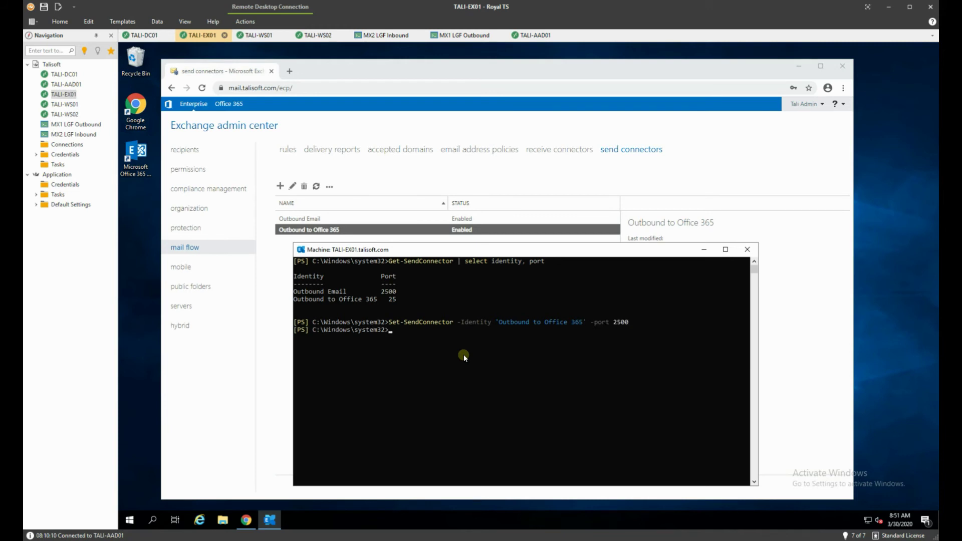
{"action": "key", "text": "Up"}
{"action": "key", "text": "Up"}
{"action": "key", "text": "Return"}
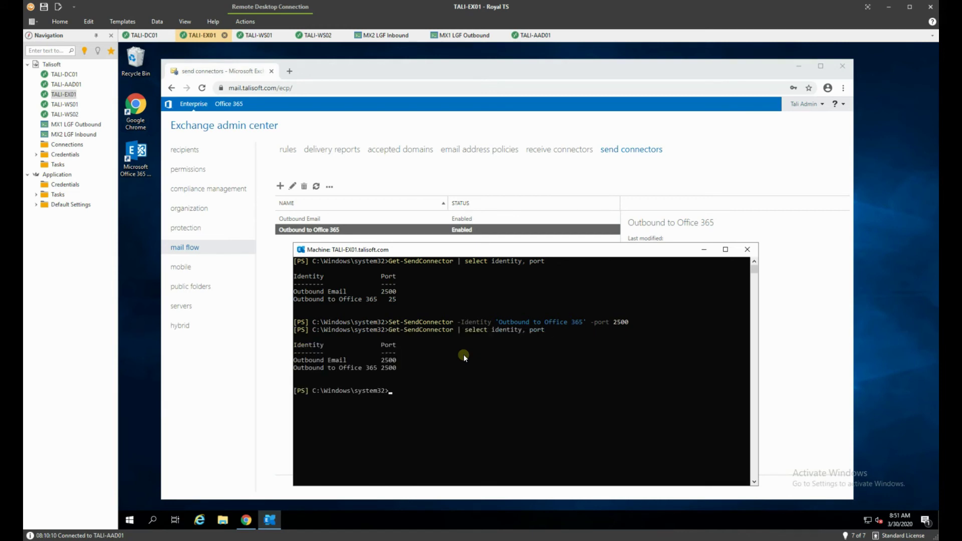
{"action": "type", "text": "exit"}
{"action": "key", "text": "Return"}
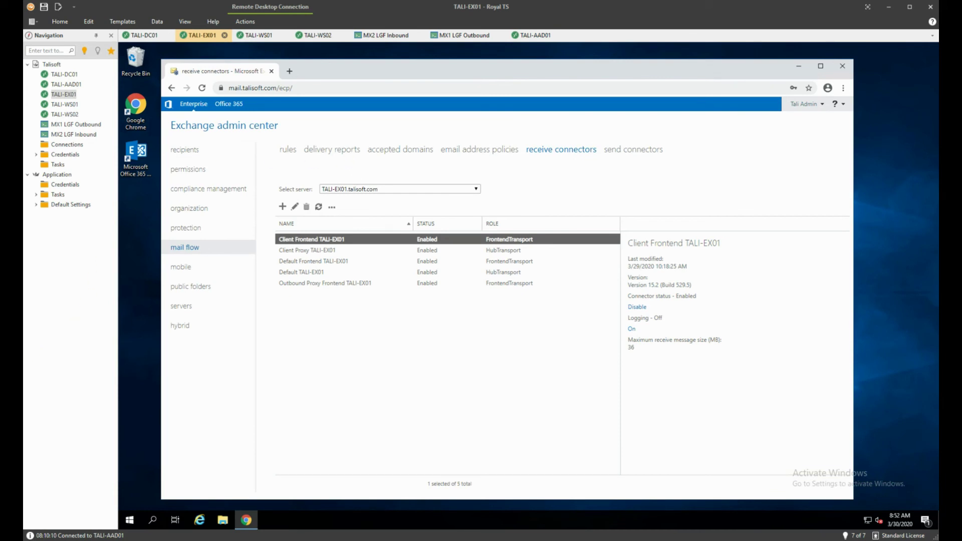
- Switch to Chrome showing the Microsoft 365 admin center's Active users list
{"action": "key", "text": "alt+Tab"}
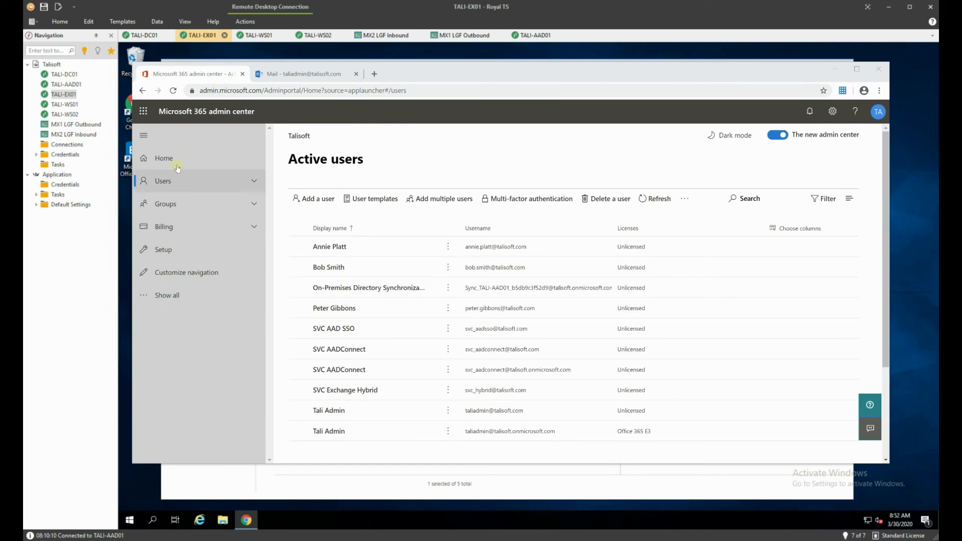
- Open the Exchange admin center from Show all > Admin centers in the Microsoft 365 admin center
{"action": "left_click", "coordinate": [167, 296]}
{"action": "scroll", "coordinate": [172, 298], "scroll_direction": "down", "scroll_amount": 1}
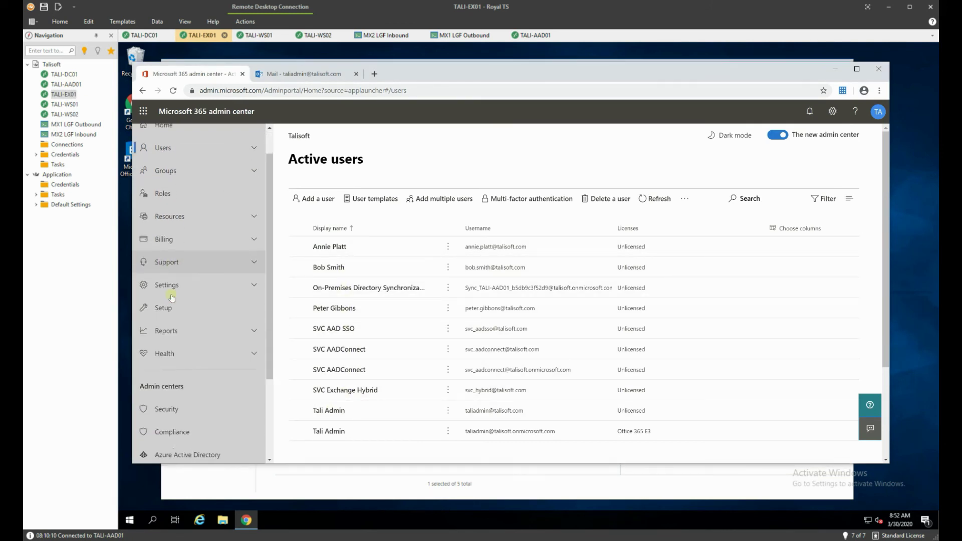
{"action": "scroll", "coordinate": [172, 298], "scroll_direction": "down", "scroll_amount": 2}
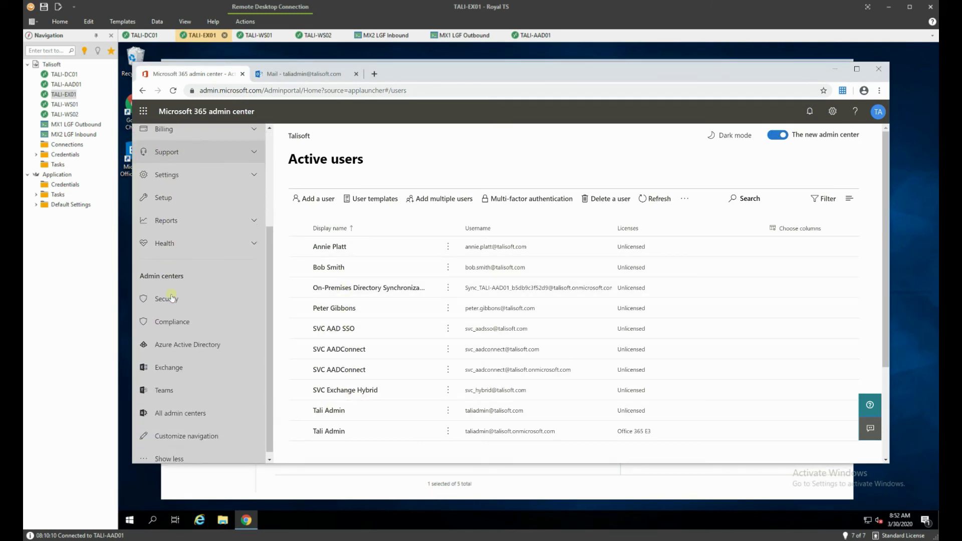
{"action": "left_click", "coordinate": [161, 362]}
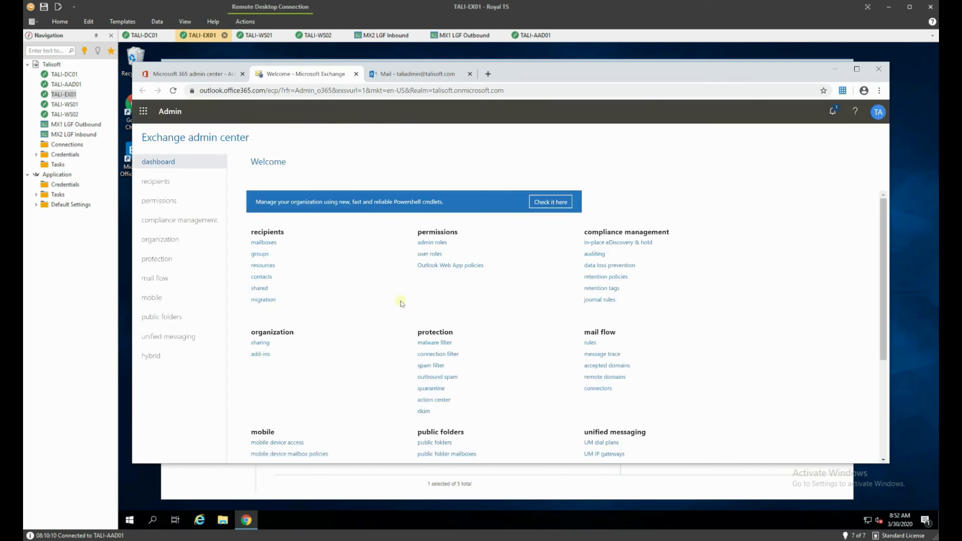
- Go to mail flow connectors and select the hybrid Outbound connector to the organization's server
{"action": "left_click", "coordinate": [148, 183]}
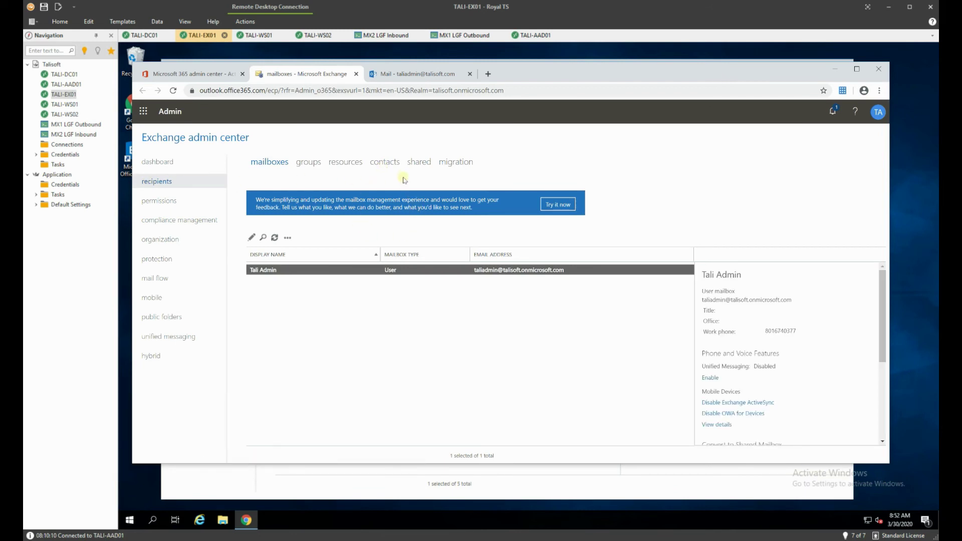
{"action": "left_click", "coordinate": [387, 162]}
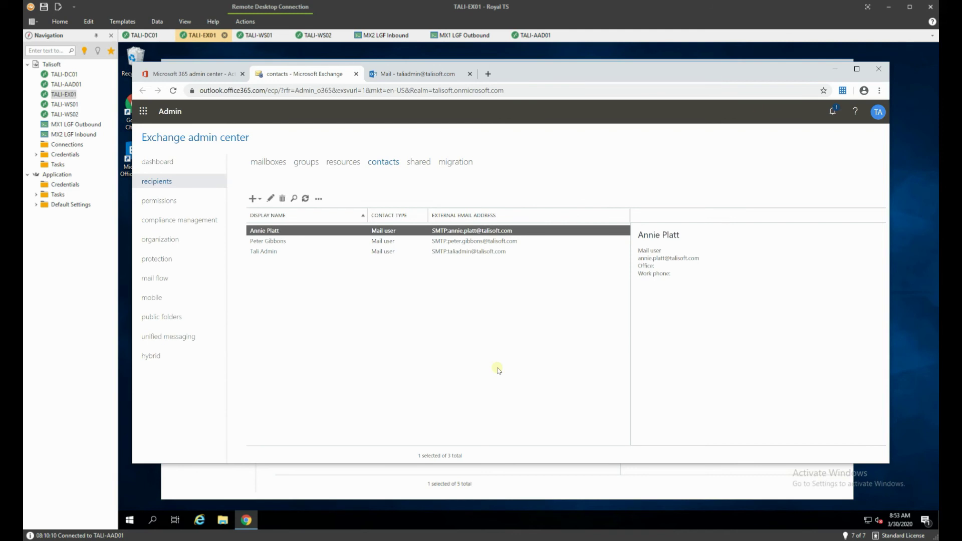
{"action": "left_click", "coordinate": [159, 279]}
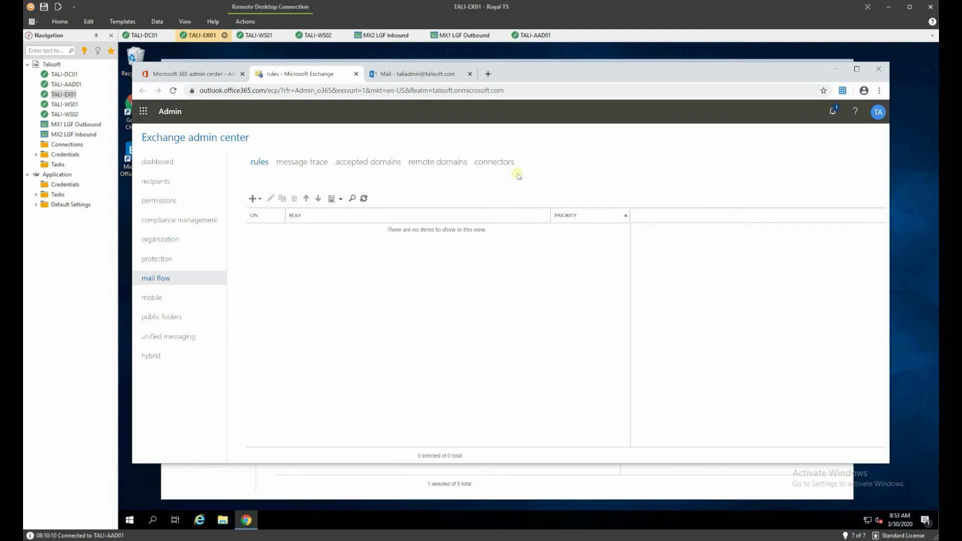
{"action": "left_click", "coordinate": [484, 163]}
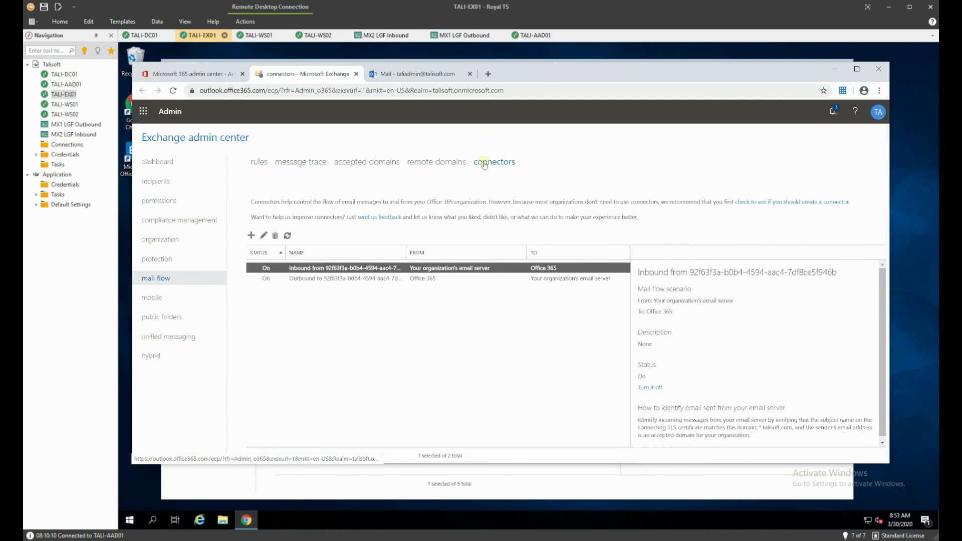
{"action": "left_click", "coordinate": [427, 279]}
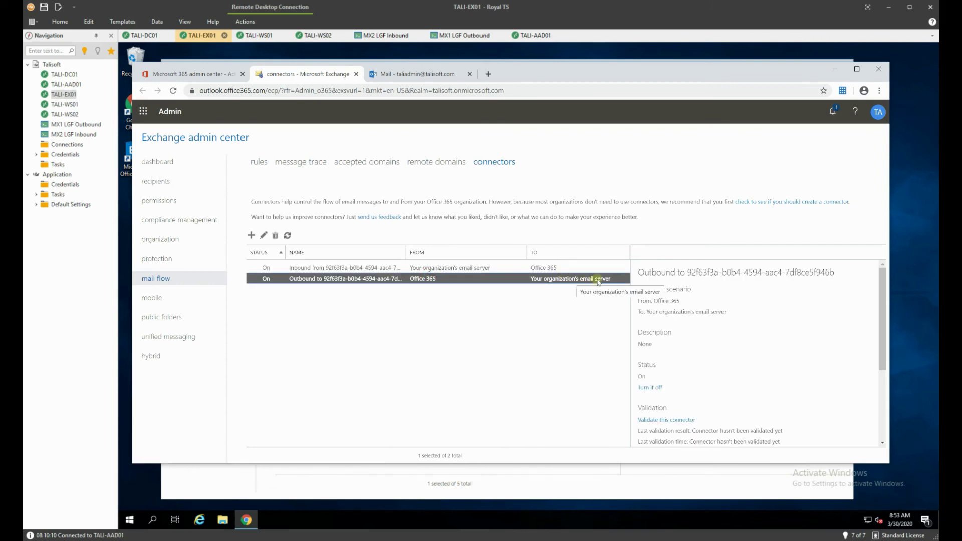
- Edit the Outbound connector, keeping the talisoft.com domain scope, through to its smart host routing page
{"action": "double_click", "coordinate": [344, 279]}
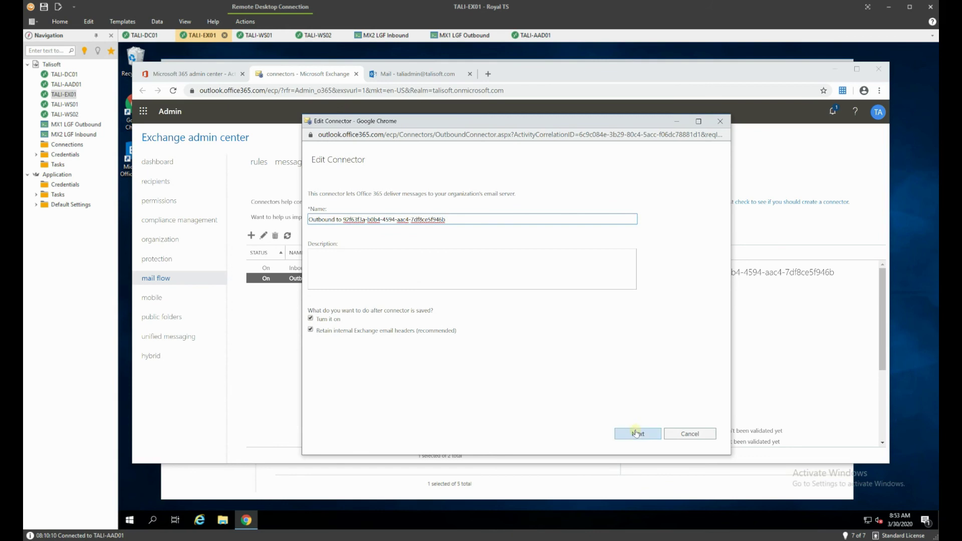
{"action": "left_click", "coordinate": [636, 434]}
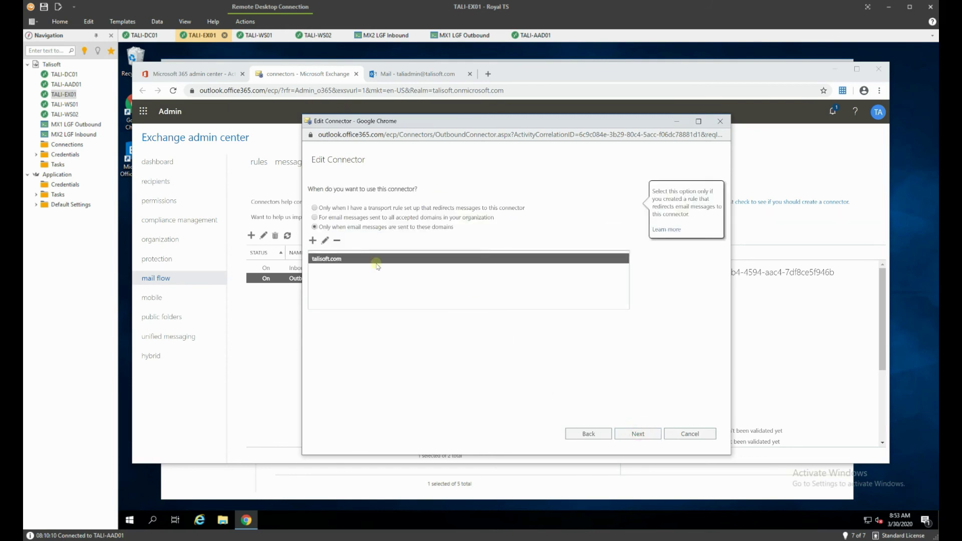
{"action": "mouse_move", "coordinate": [359, 227]}
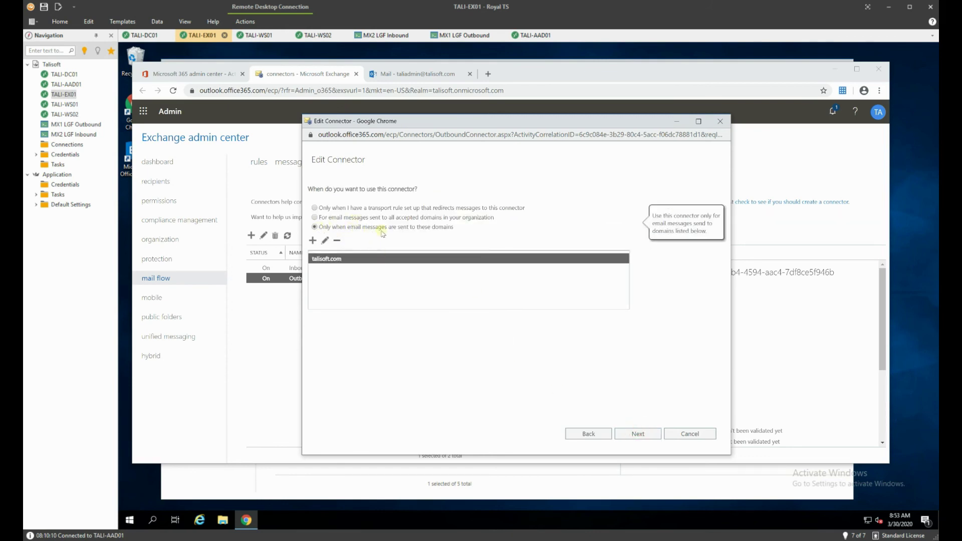
{"action": "left_click", "coordinate": [638, 435]}
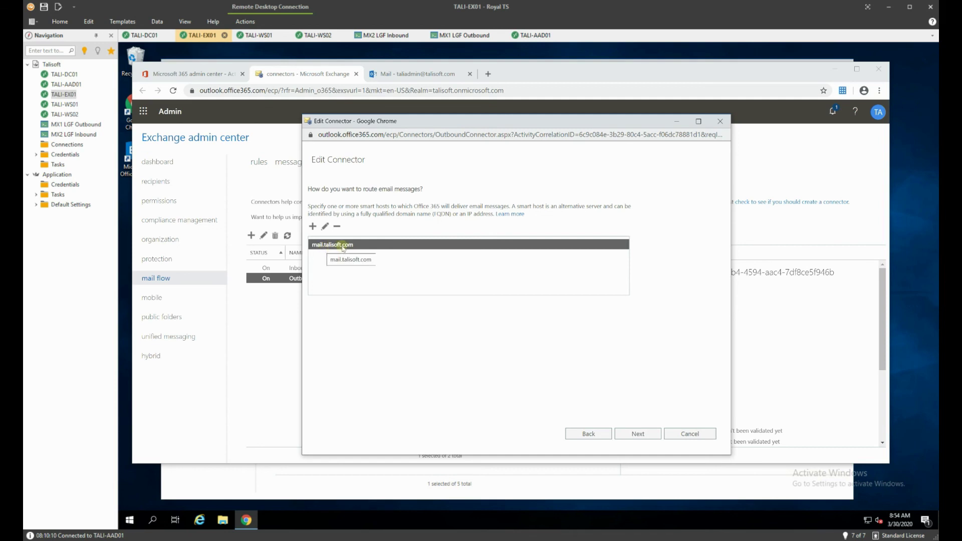
- Replace smart host mail.talisoft.com with mx2.limegreenfrog.com and turn off Always use TLS
{"action": "left_click", "coordinate": [325, 227]}
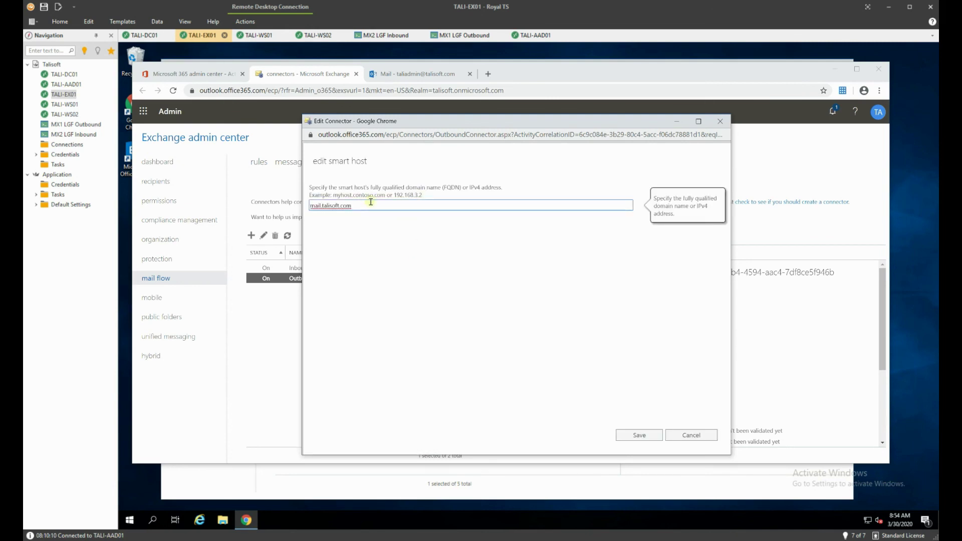
{"action": "left_click", "coordinate": [370, 205]}
{"action": "left_click_drag", "start_coordinate": [348, 207], "coordinate": [283, 208]}
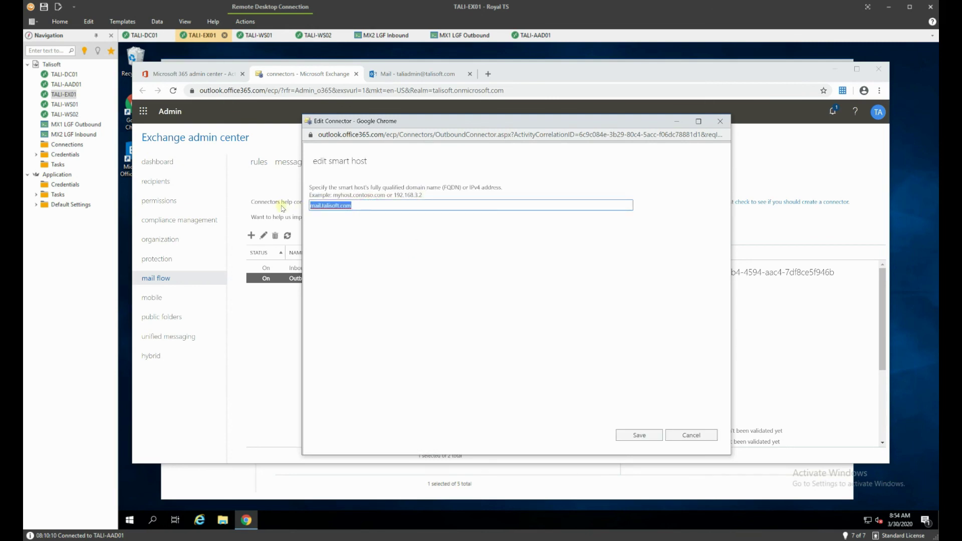
{"action": "type", "text": "mx2.limegreenfrog.co"}
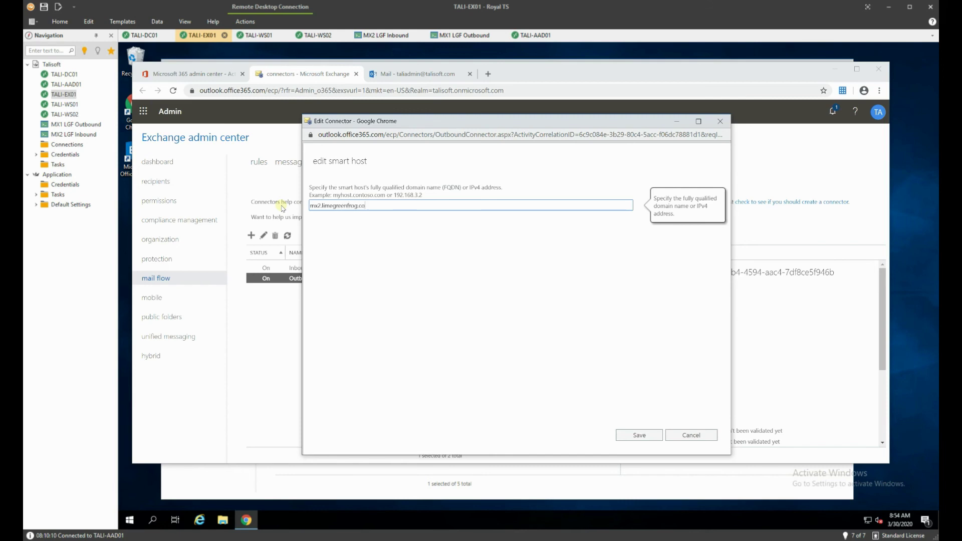
{"action": "type", "text": "m"}
{"action": "key", "text": "Return"}
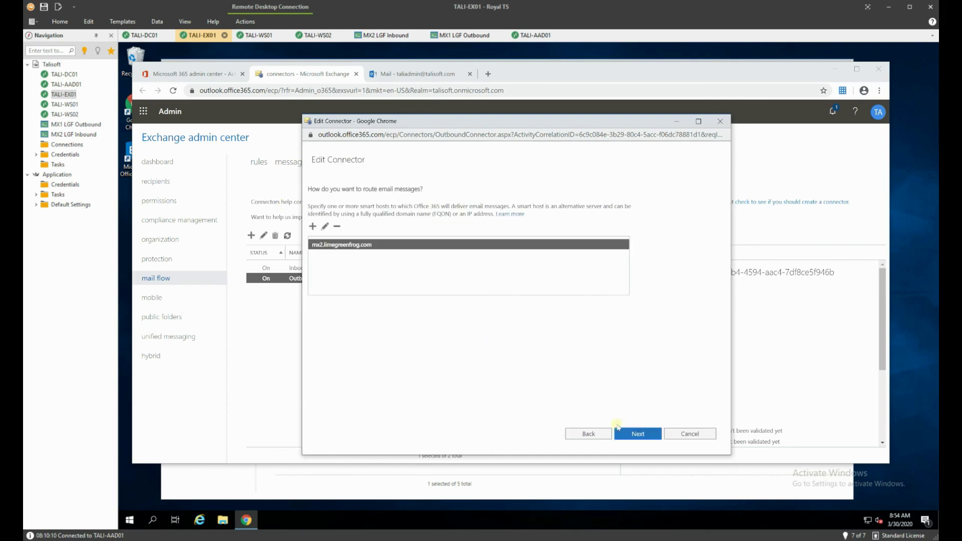
{"action": "left_click", "coordinate": [628, 434]}
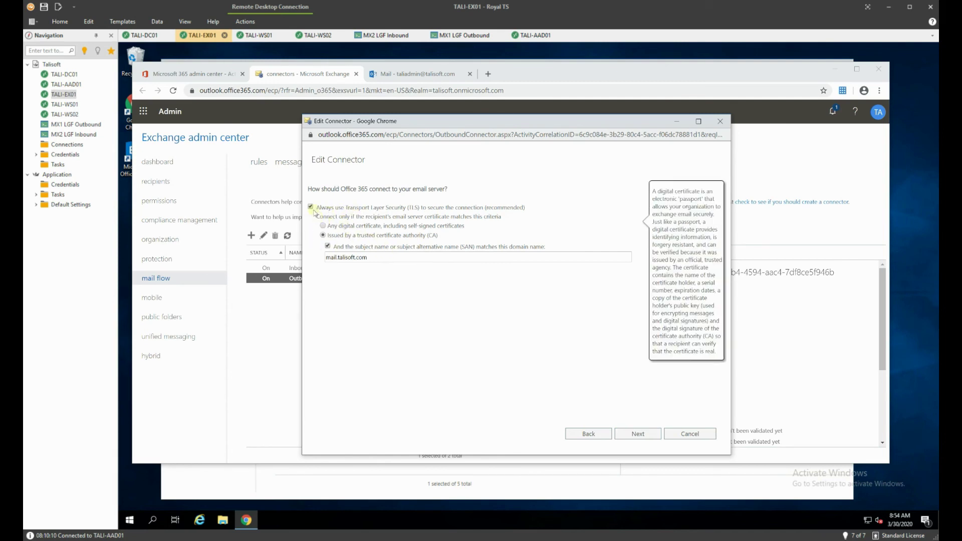
{"action": "mouse_move", "coordinate": [312, 209]}
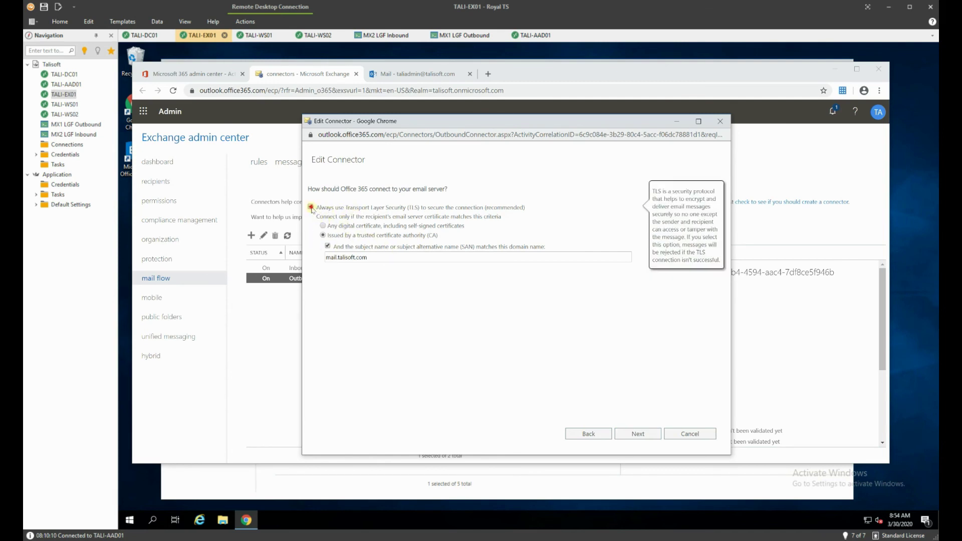
{"action": "left_click", "coordinate": [637, 432]}
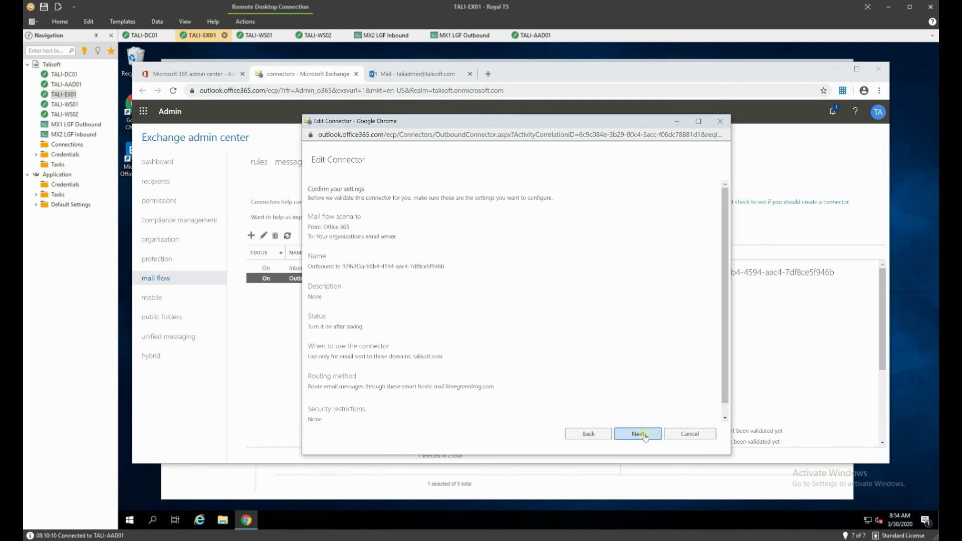
- Add a test recipient address and validate the Outbound connector's connectivity to mx2.limegreenfrog.com
{"action": "left_click", "coordinate": [641, 433]}
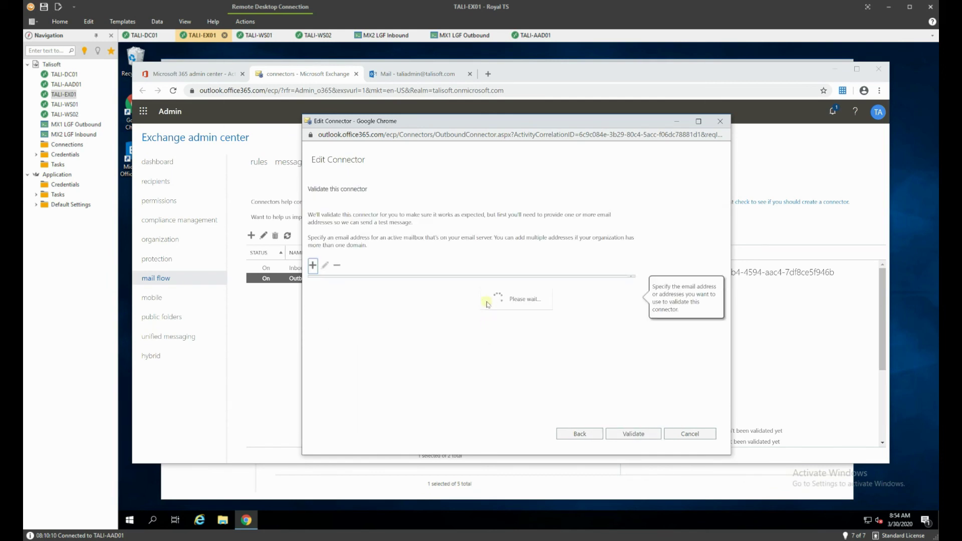
{"action": "left_click", "coordinate": [313, 266]}
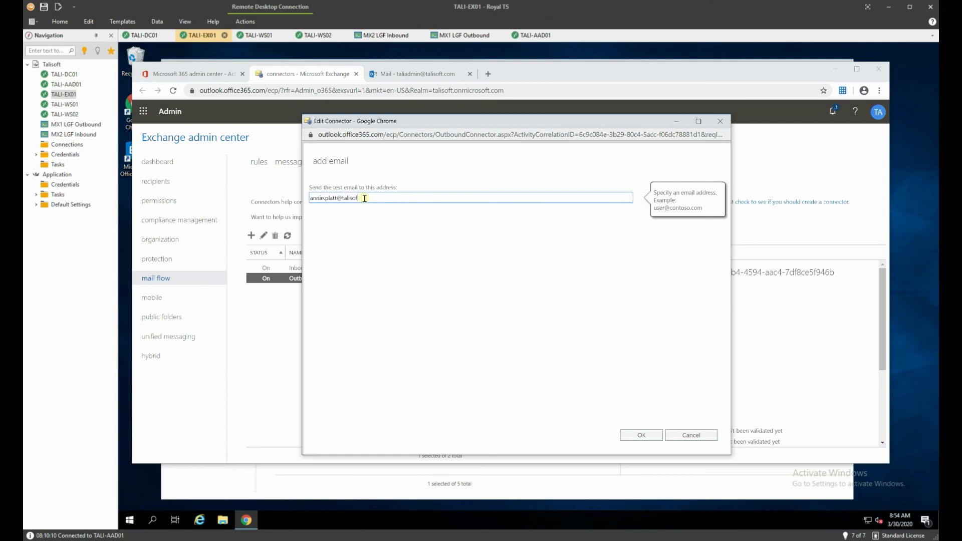
{"action": "left_click", "coordinate": [646, 436]}
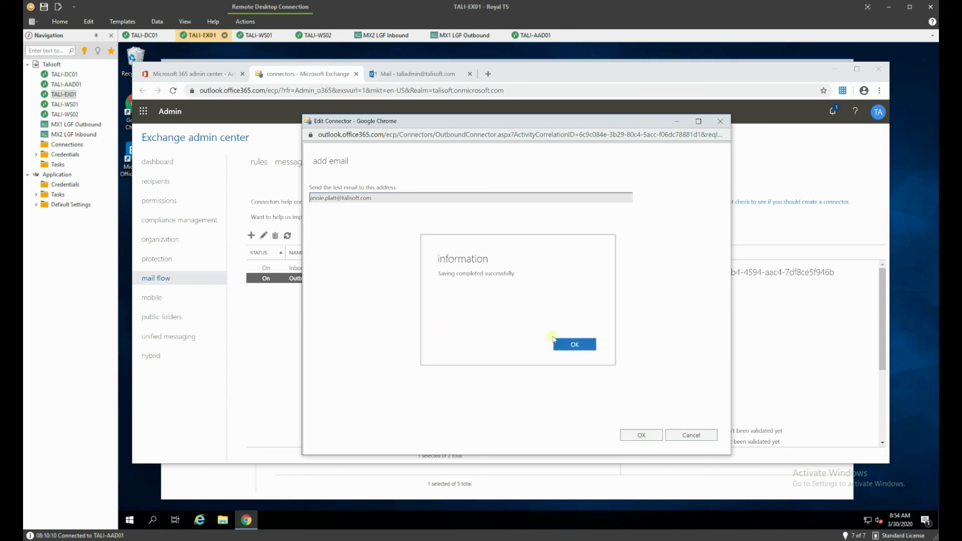
{"action": "left_click", "coordinate": [570, 346]}
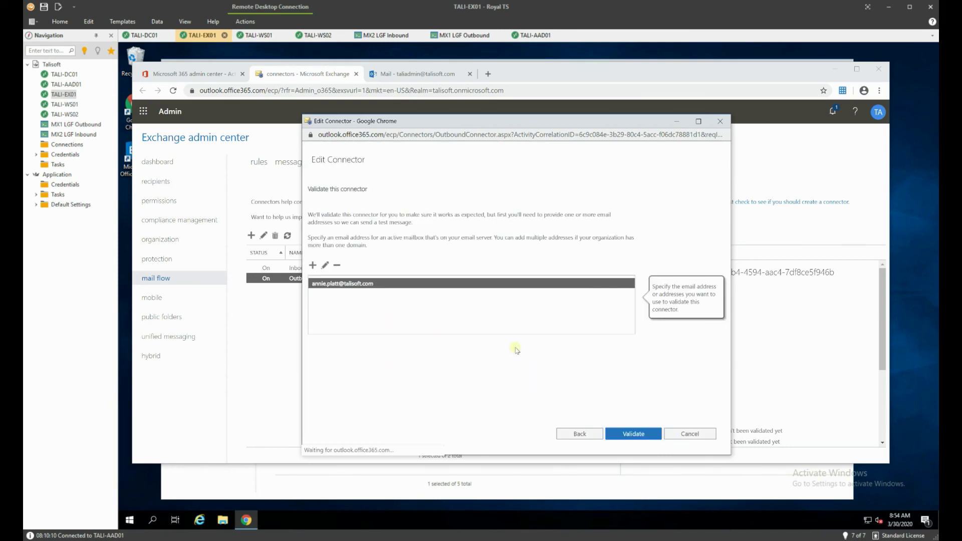
{"action": "left_click", "coordinate": [656, 434]}
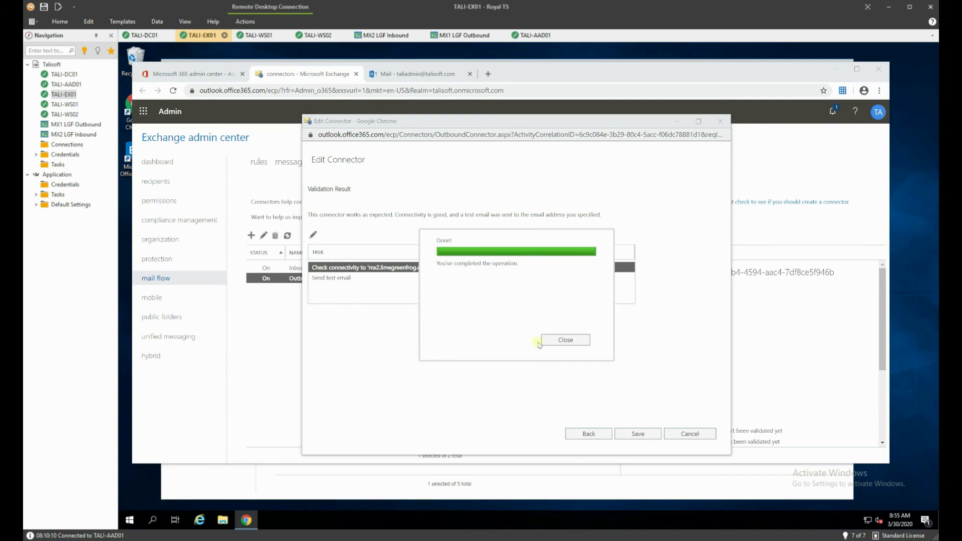
- Dismiss the validation popup and save the outbound connector, confirming the success message
{"action": "left_click", "coordinate": [551, 341]}
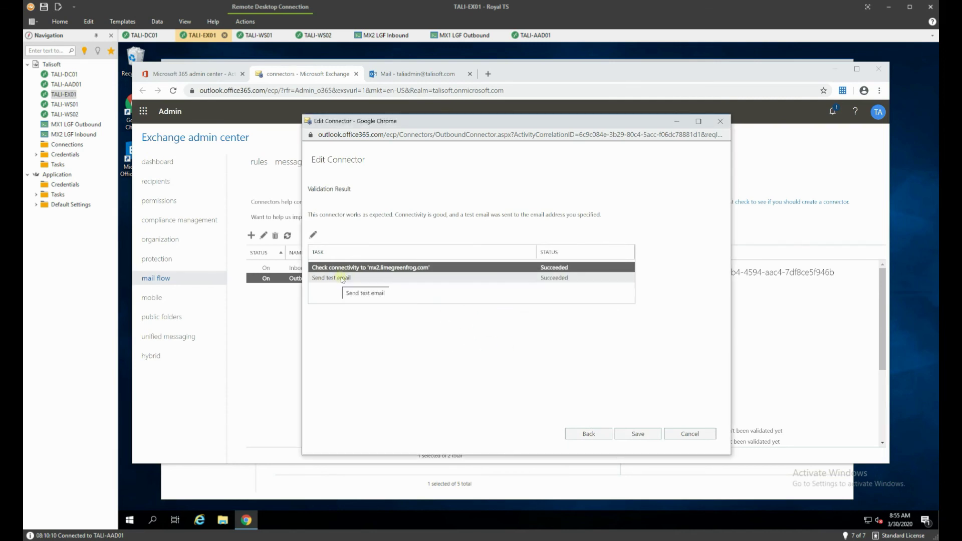
{"action": "left_click", "coordinate": [641, 437]}
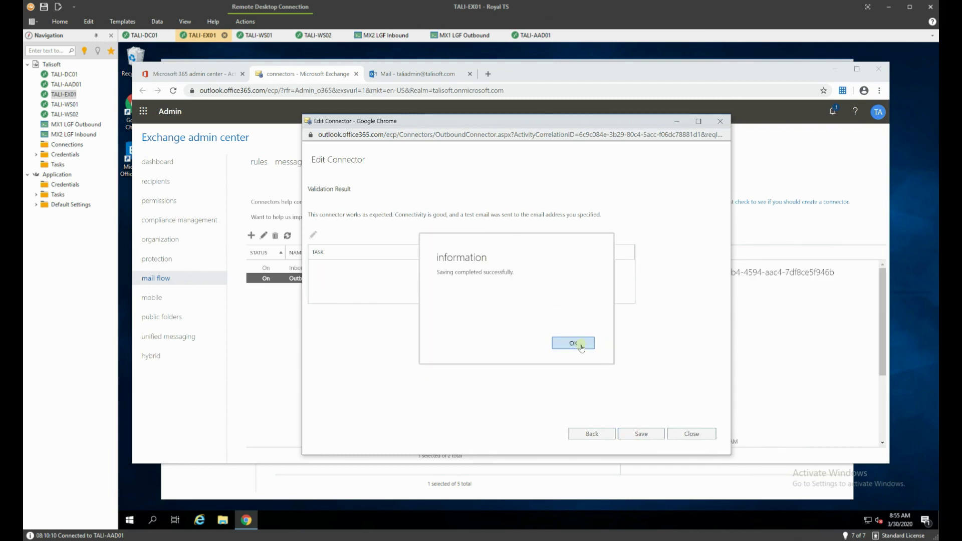
{"action": "left_click", "coordinate": [578, 344]}
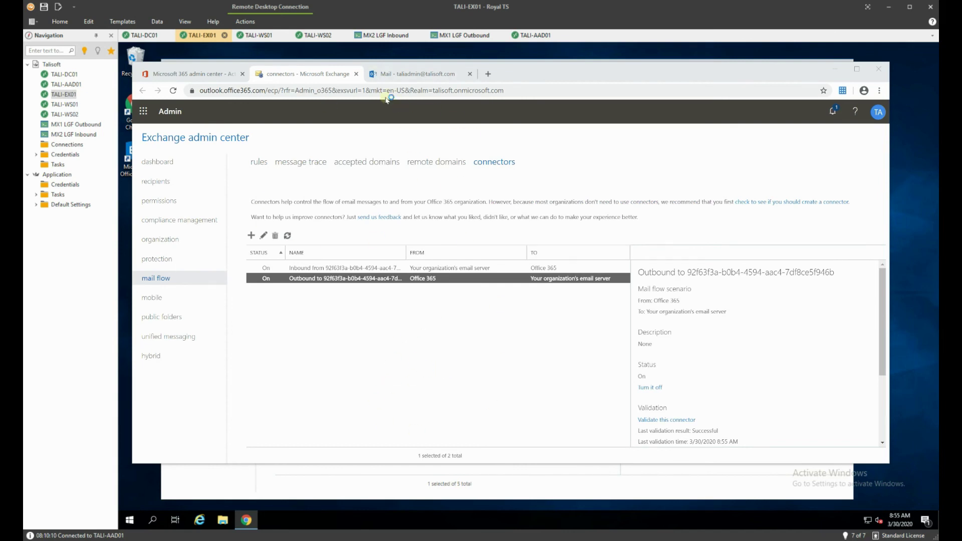
- In the TALI-WS01 Outlook inbox, open the O365ConnectorValidation test email received at 8:55 AM
{"action": "left_click", "coordinate": [256, 36]}
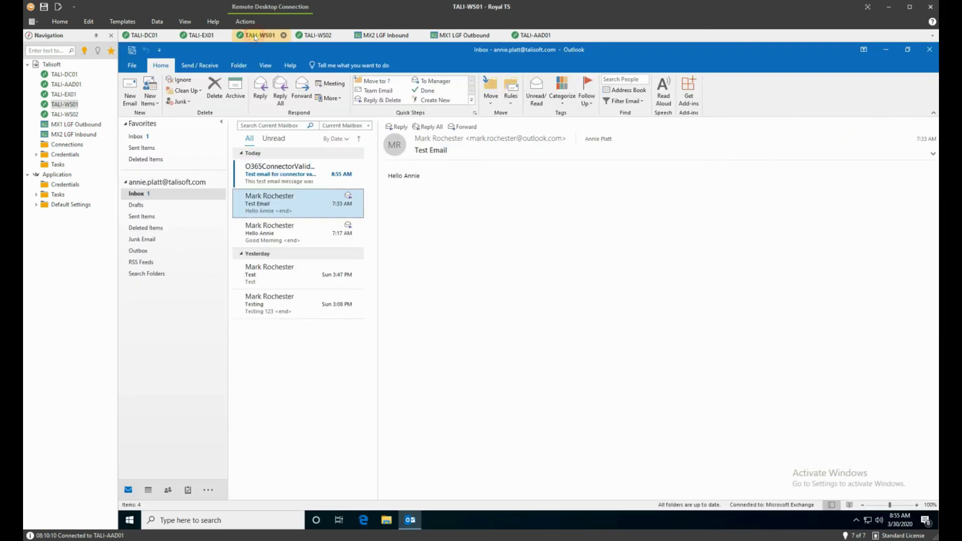
{"action": "left_click", "coordinate": [288, 174]}
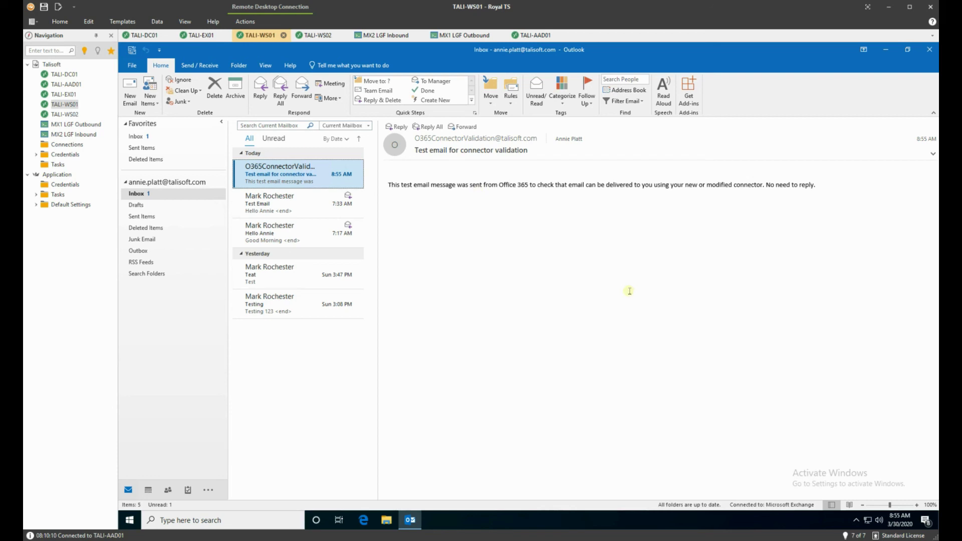
{"action": "mouse_move", "coordinate": [362, 213]}
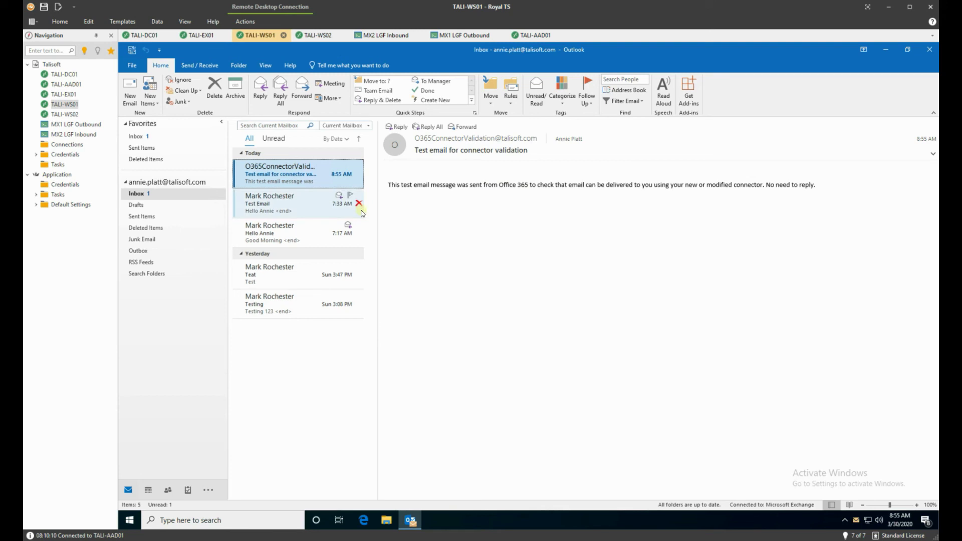